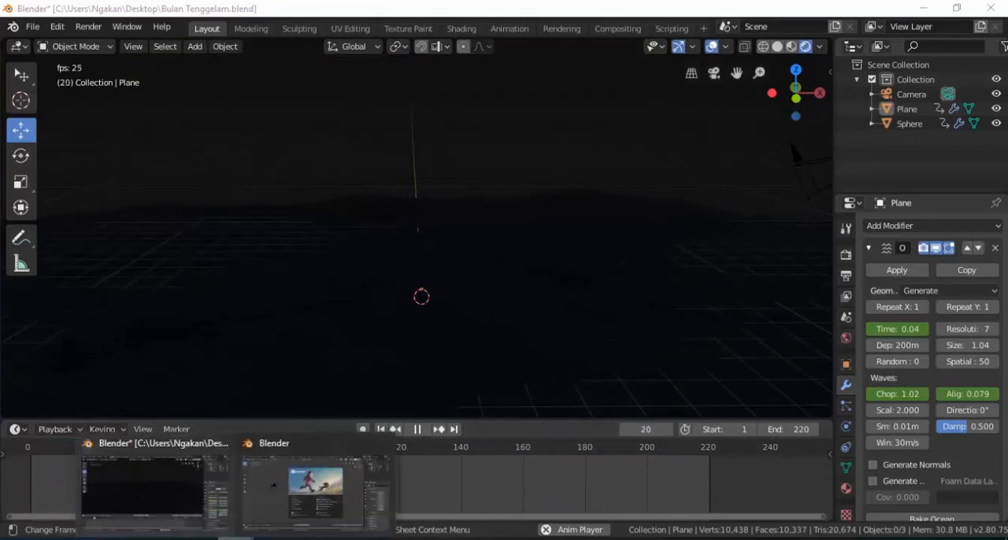
- Switch to the new Blender window and replace its default cube with a mesh plane
left_click(326, 482)
left_click(376, 321)
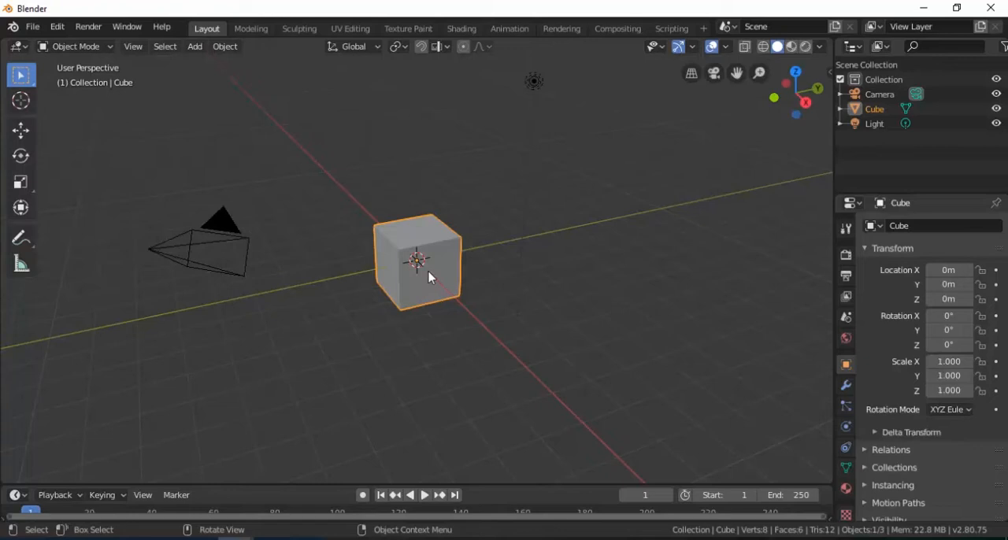
key("x")
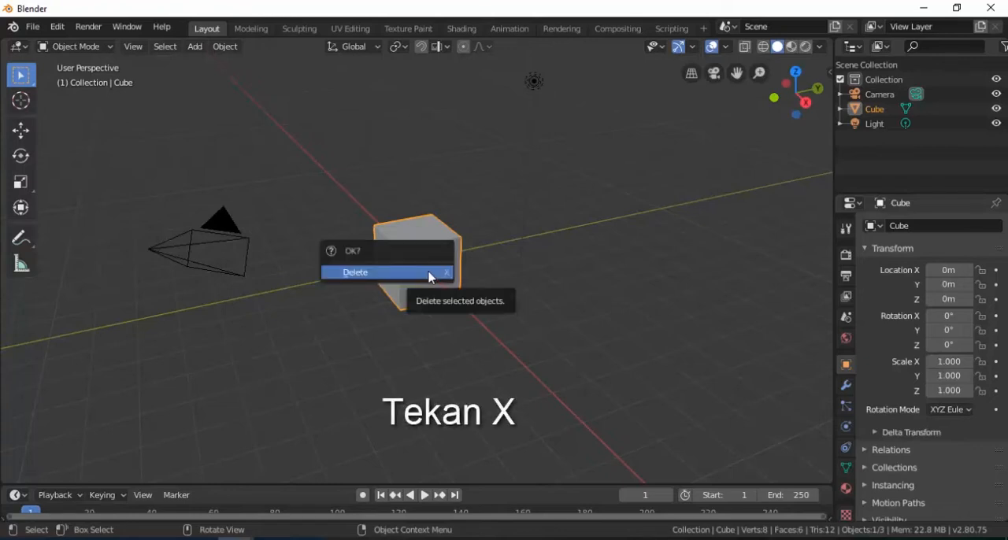
left_click(431, 272)
key("shift+a")
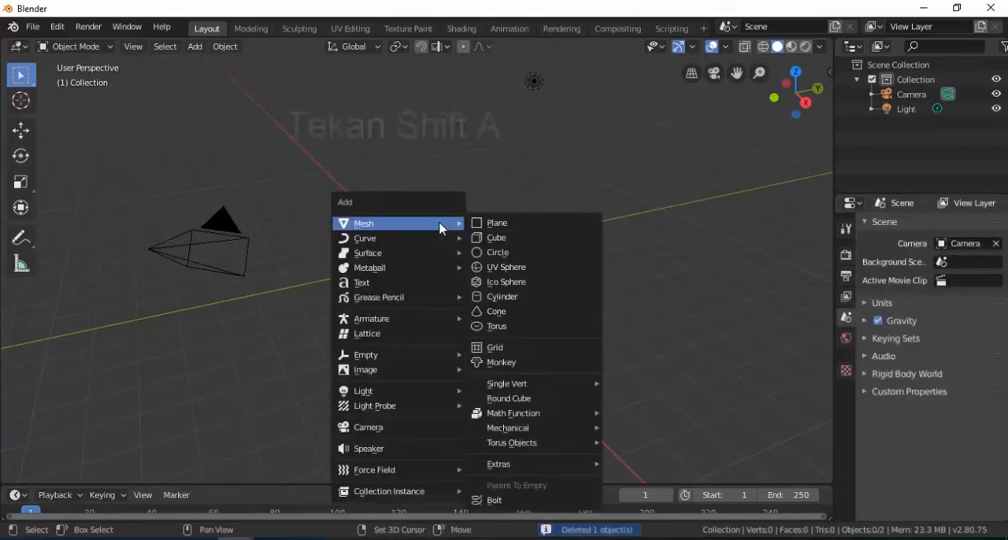
left_click(497, 225)
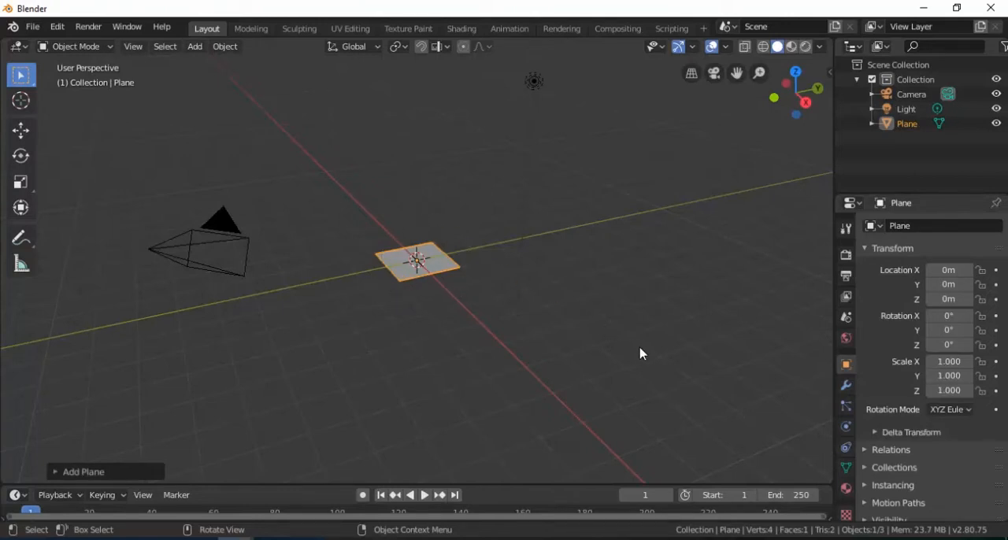
- Add an Ocean modifier to the plane
left_click(847, 387)
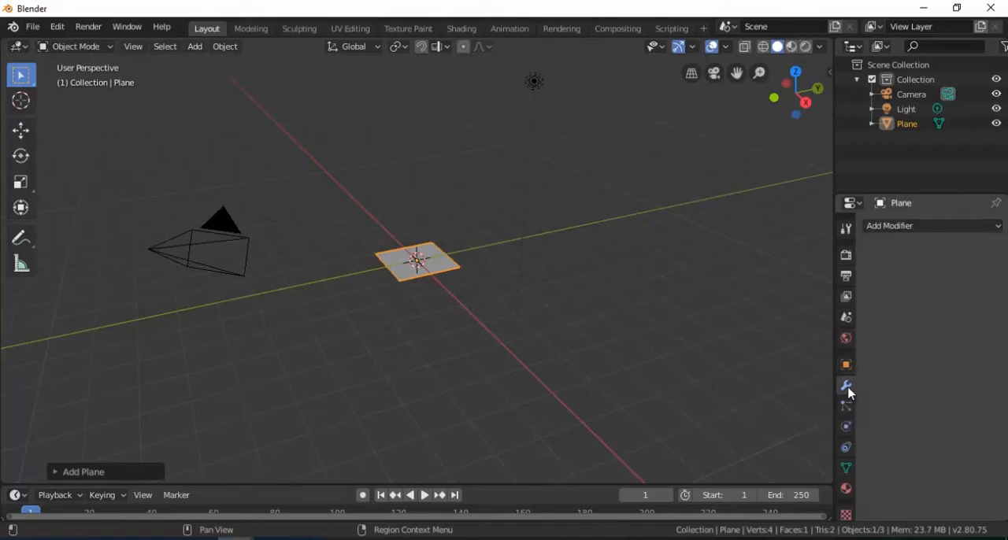
left_click(884, 226)
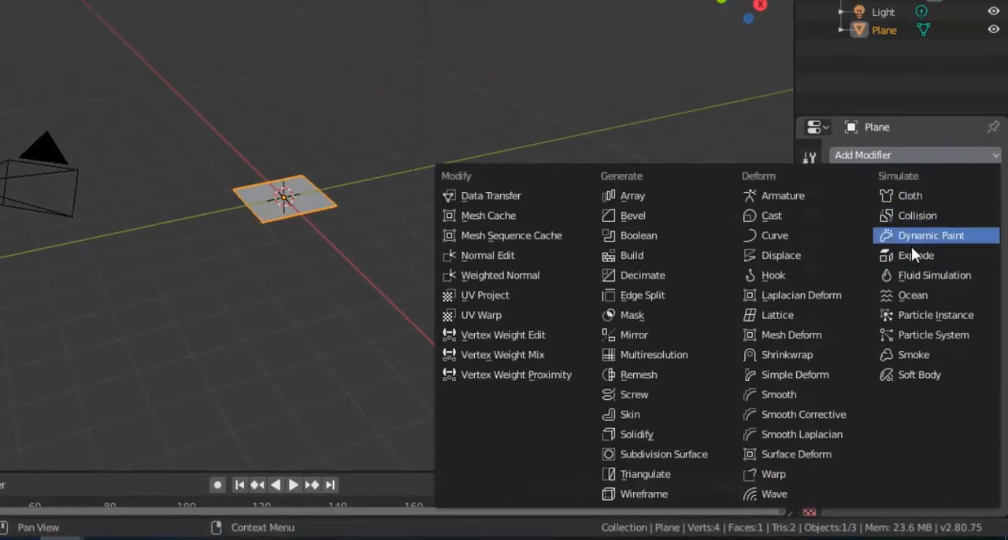
left_click(916, 294)
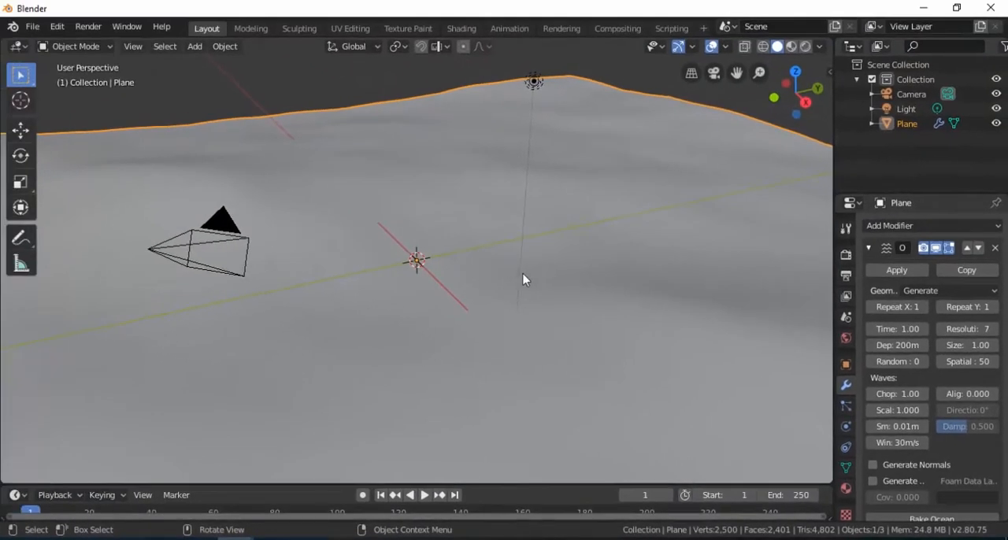
- Scale the ocean plane down uniformly to about 0.29, and widen it along X by about 1.96
key("s")
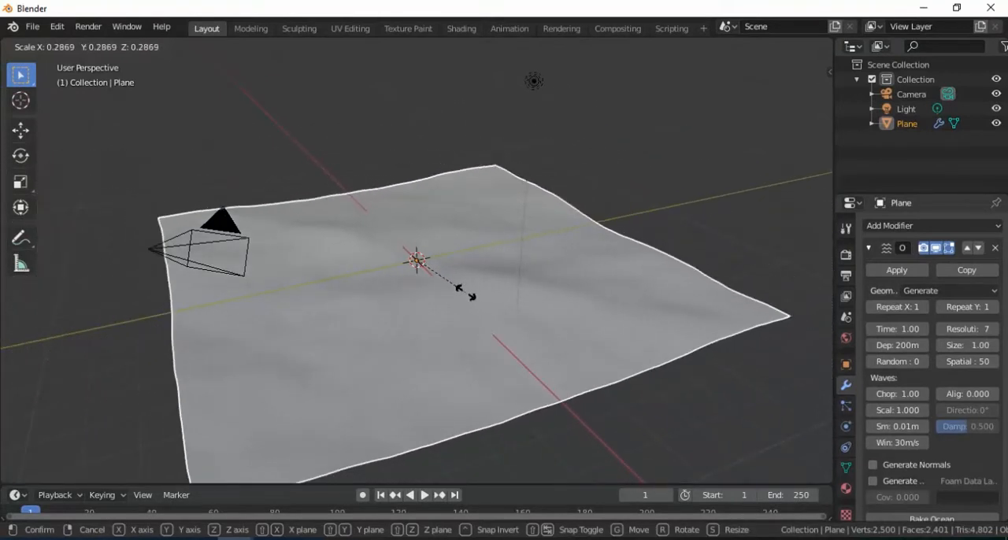
left_click(467, 299)
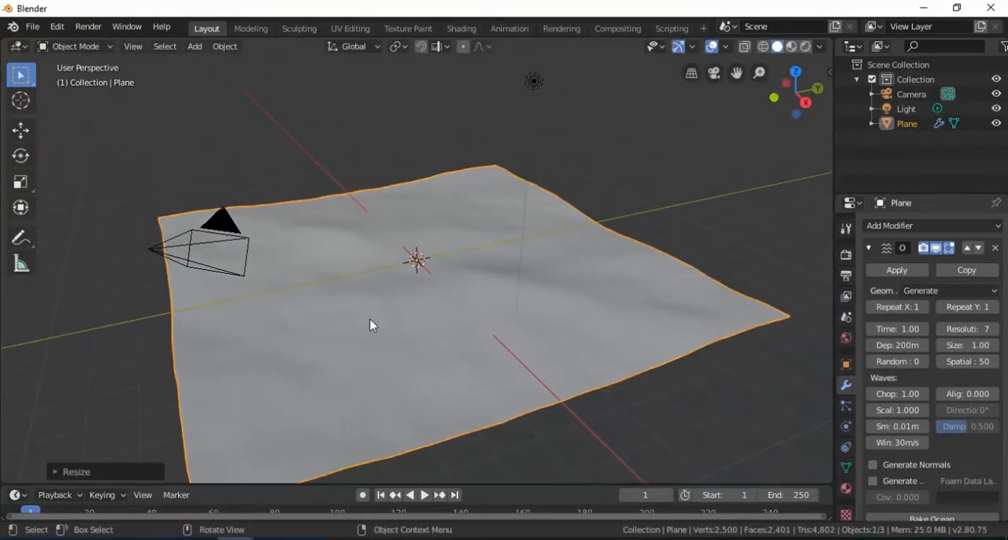
middle_click_drag(322, 339, 442, 317)
key("s")
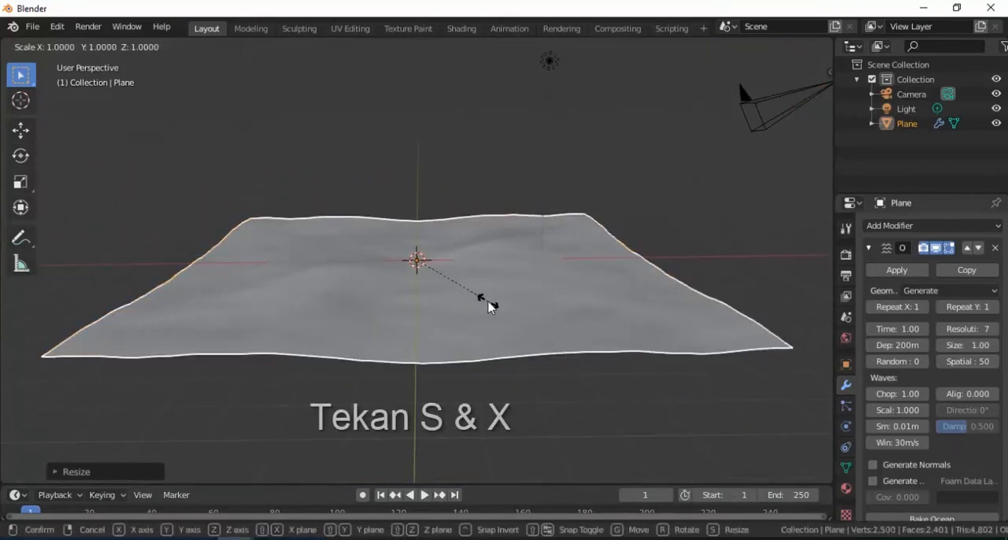
key("x")
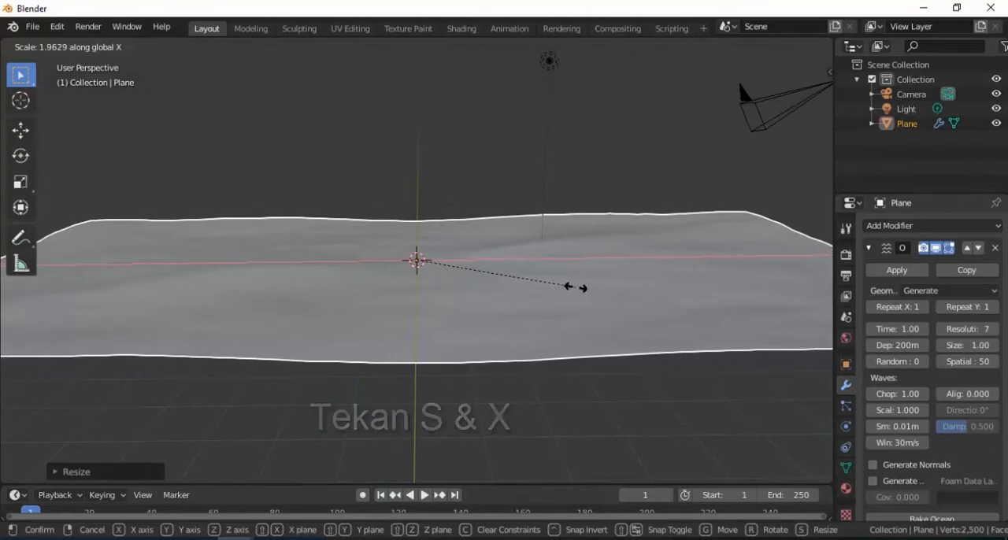
left_click(580, 284)
- Stretch the ocean plane along Z by about 3.4 to make the waves taller
scroll(443, 284, "up", 2)
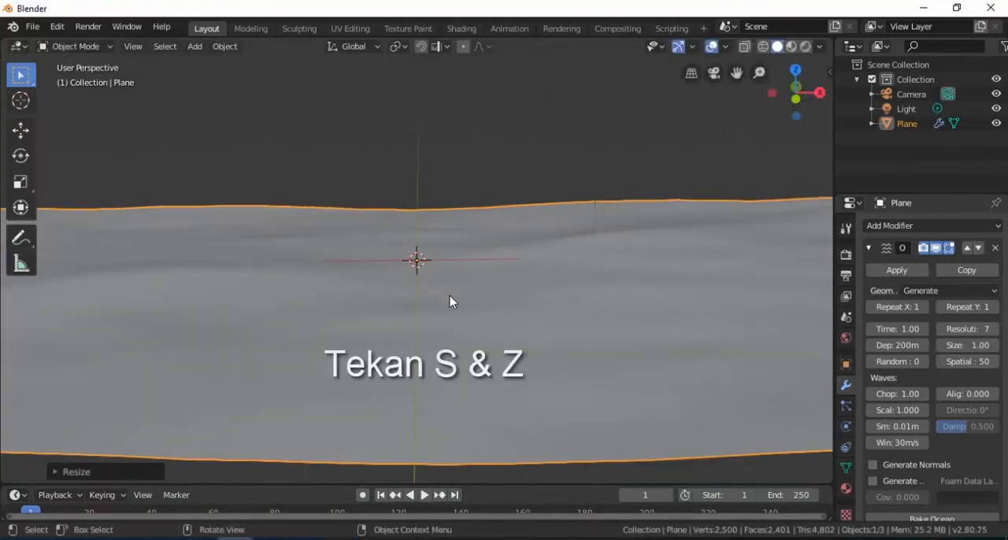
key("s")
key("z")
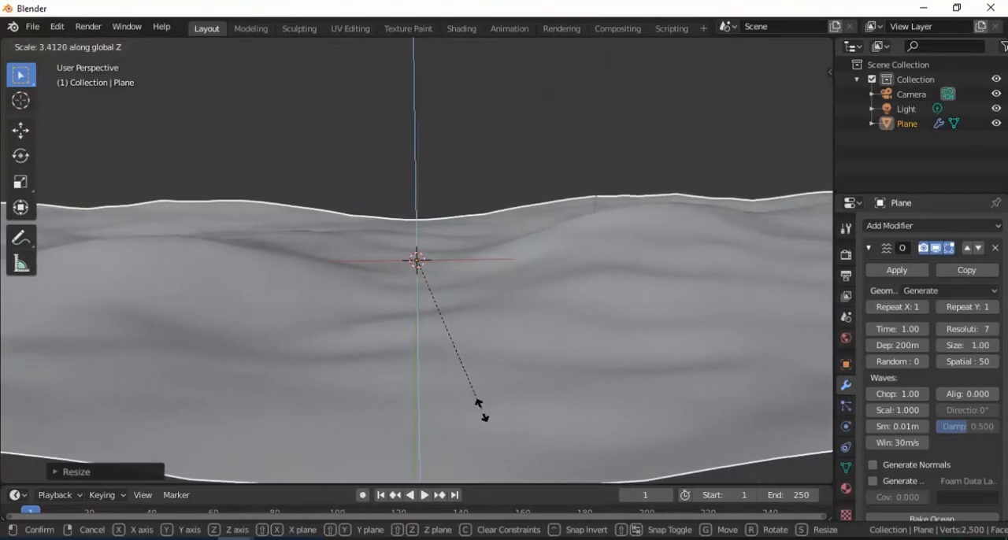
left_click(470, 401)
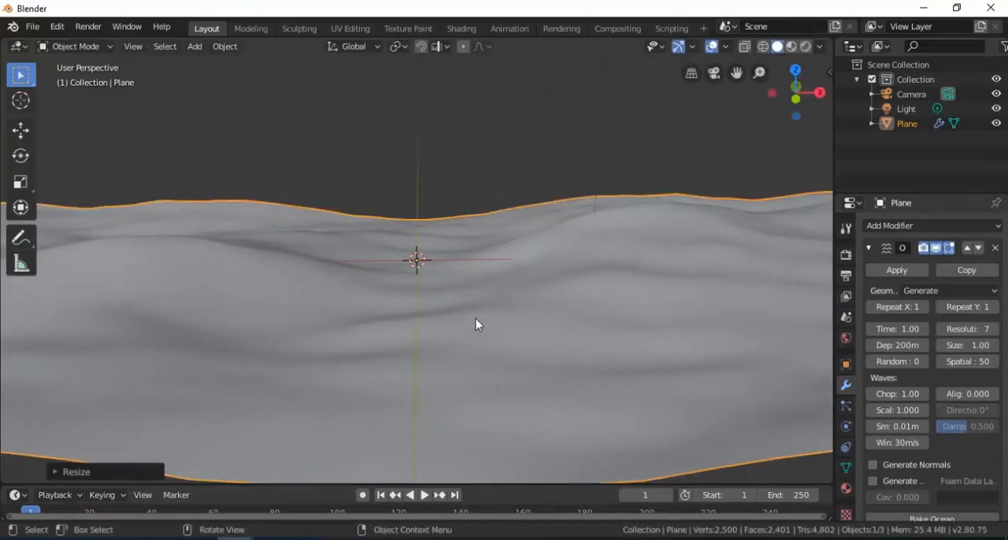
- Raise the ocean plane slightly along Z and enlarge the timeline area
left_click(20, 131)
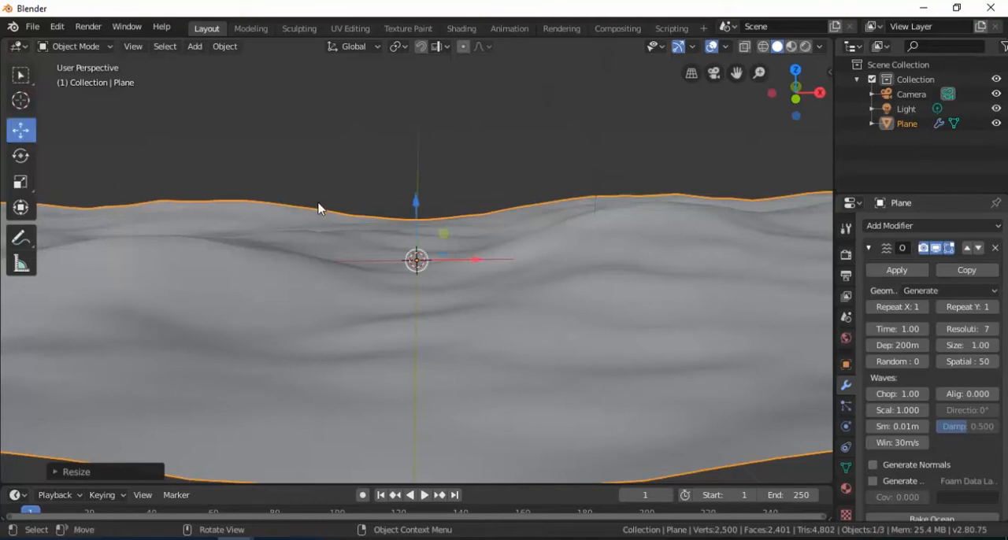
left_click_drag(418, 216, 414, 165)
middle_click_drag(480, 214, 478, 266, "shift")
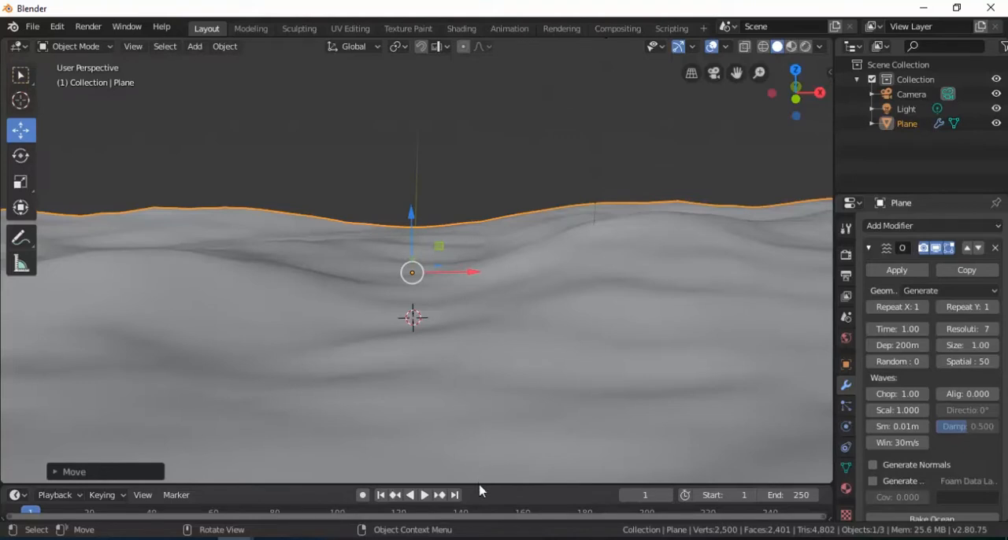
left_click_drag(477, 485, 475, 426)
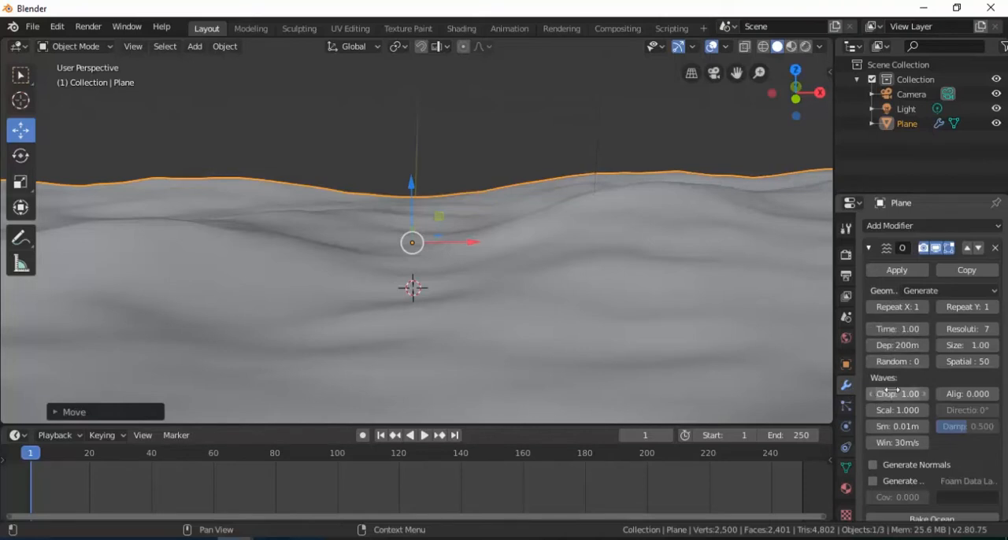
- Try an Ocean modifier Time of about 1.58 to preview the wave motion, and undo it
mouse_move(883, 329)
left_mouse_down()
mouse_move(934, 329)
mouse_move(880, 329)
left_mouse_up()
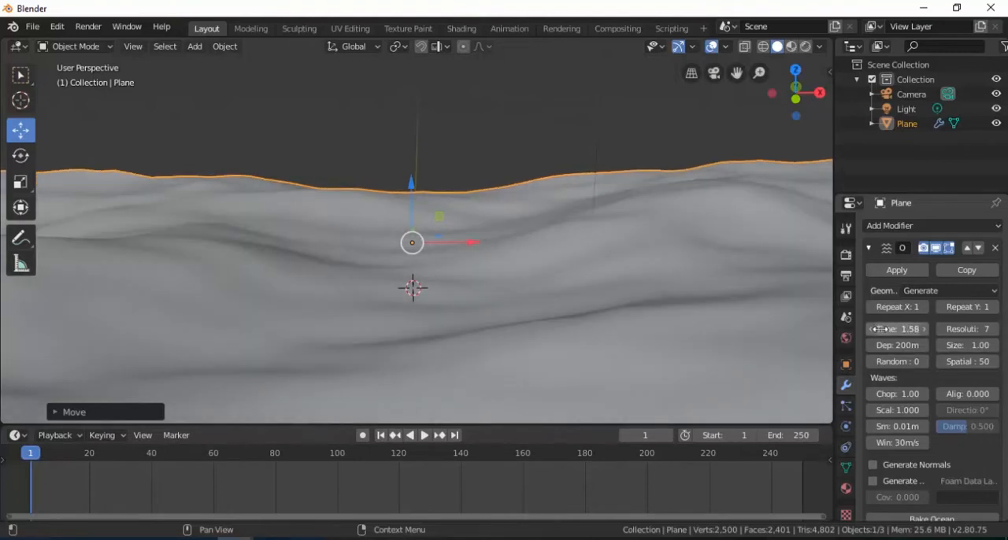
key("ctrl+z")
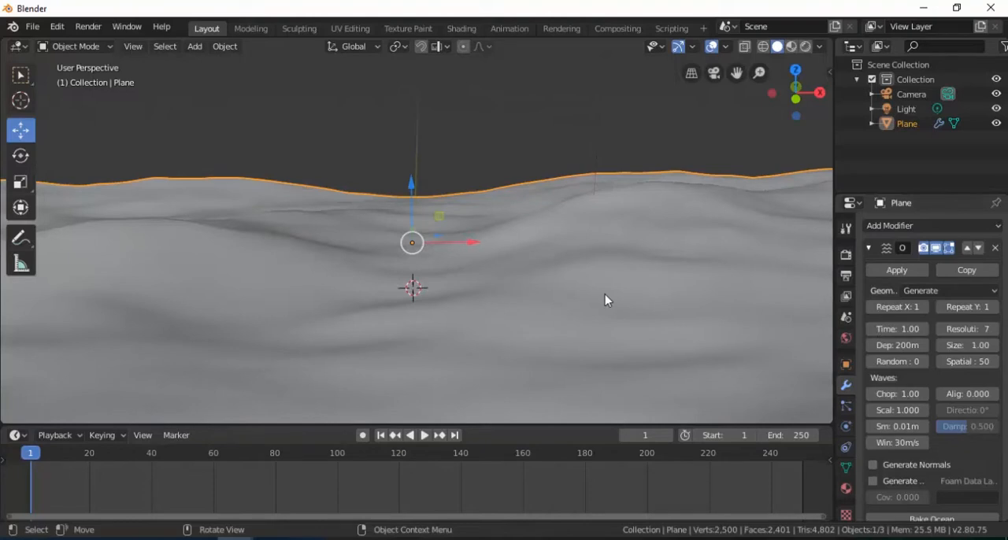
- Create a new material for the ocean plane and turn off its use of nodes
left_click(846, 490)
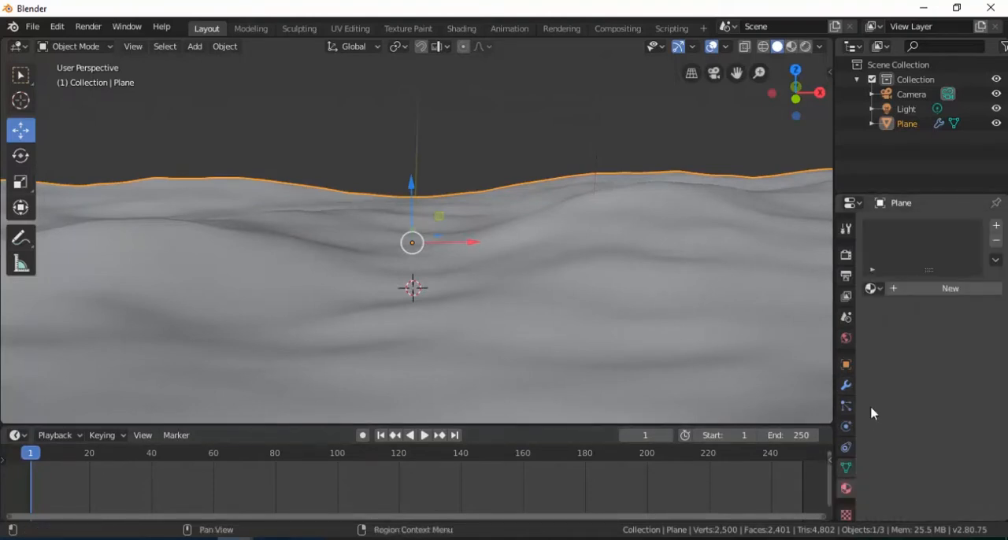
left_click(925, 293)
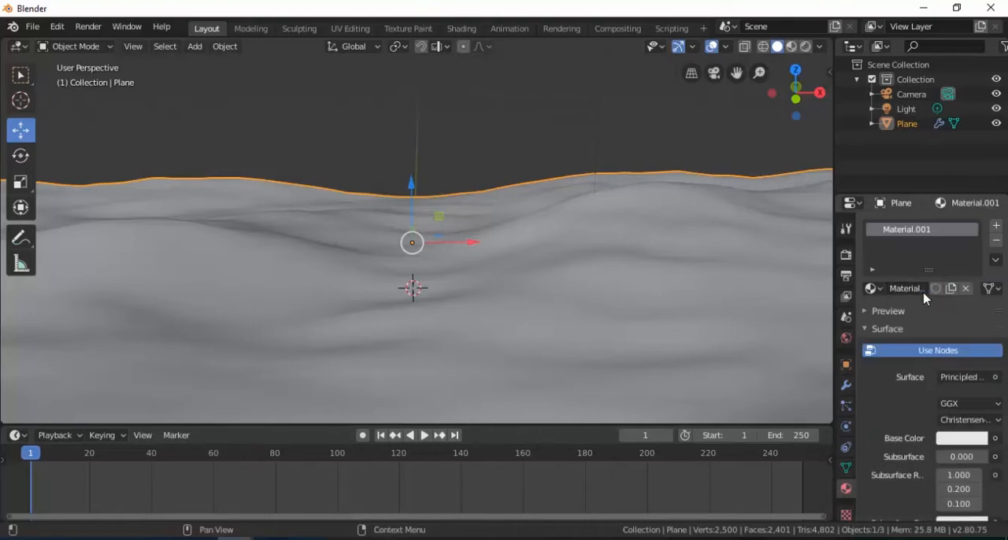
left_click(931, 352)
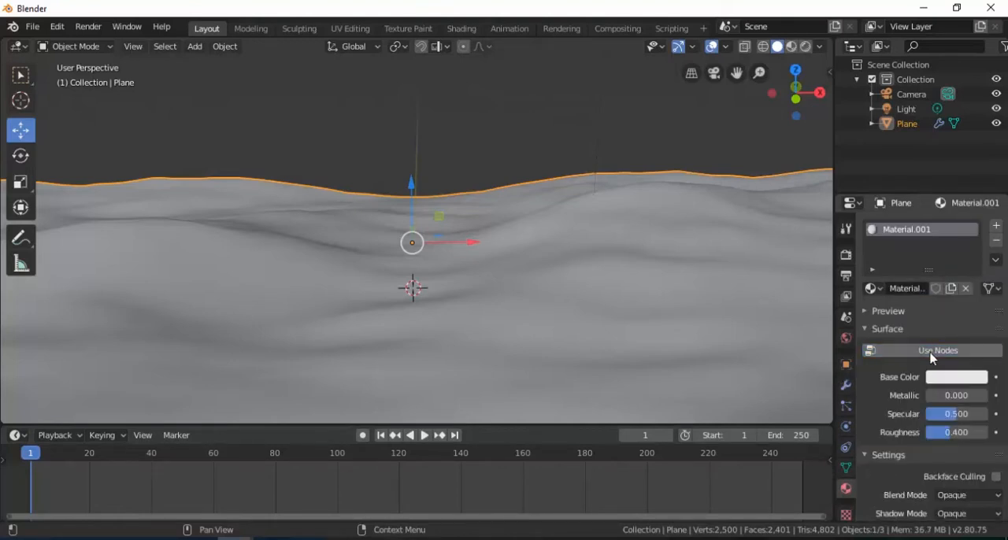
- Give the ocean material a darker blue base color with hue 0.583 and saturation 0.4, Metallic about 0.663 and Roughness about 0.098
left_click(953, 381)
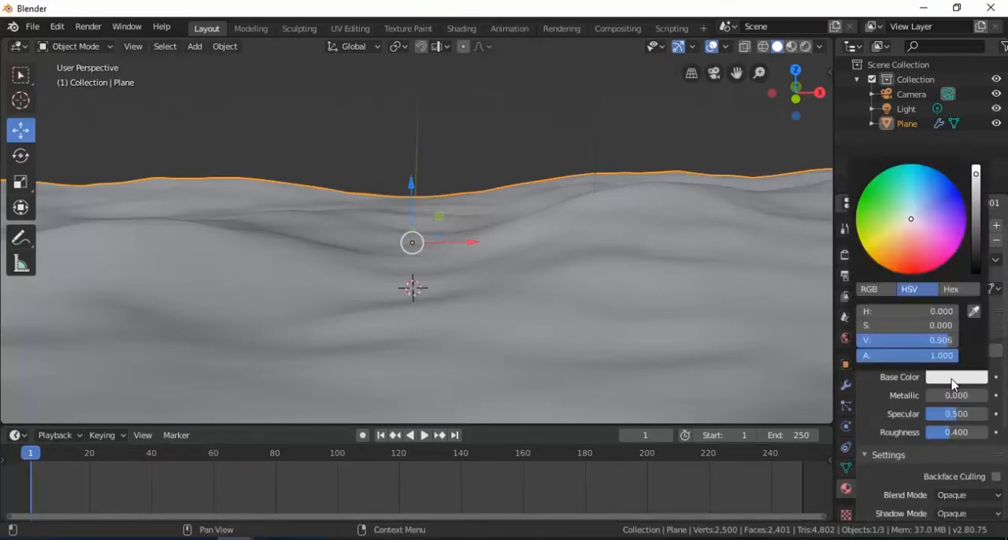
left_click_drag(914, 227, 922, 199)
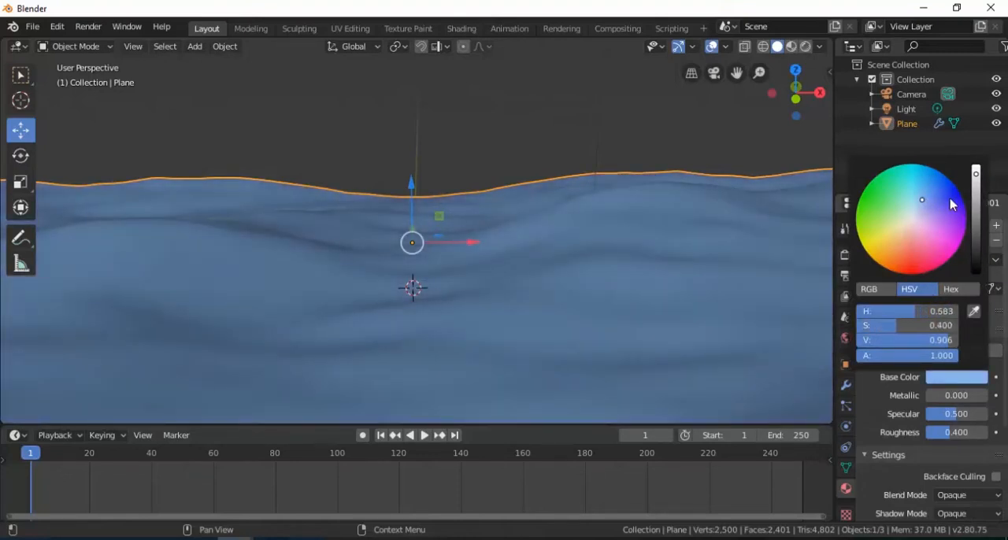
left_click_drag(976, 173, 975, 204)
left_click_drag(928, 393, 967, 395)
left_click_drag(949, 439, 935, 432)
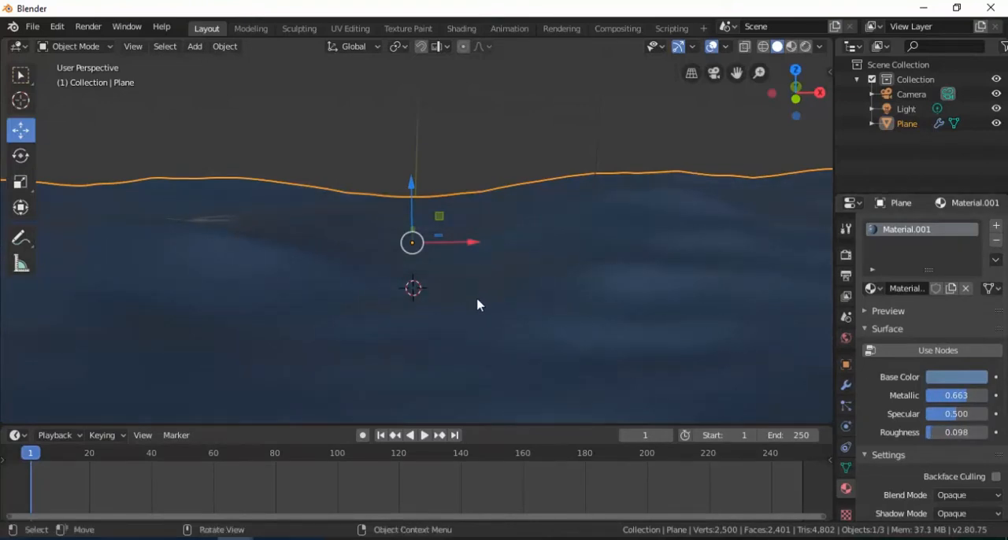
- Set the Ocean modifier's Time to 0 and insert a keyframe for it at frame 1
left_click(847, 386)
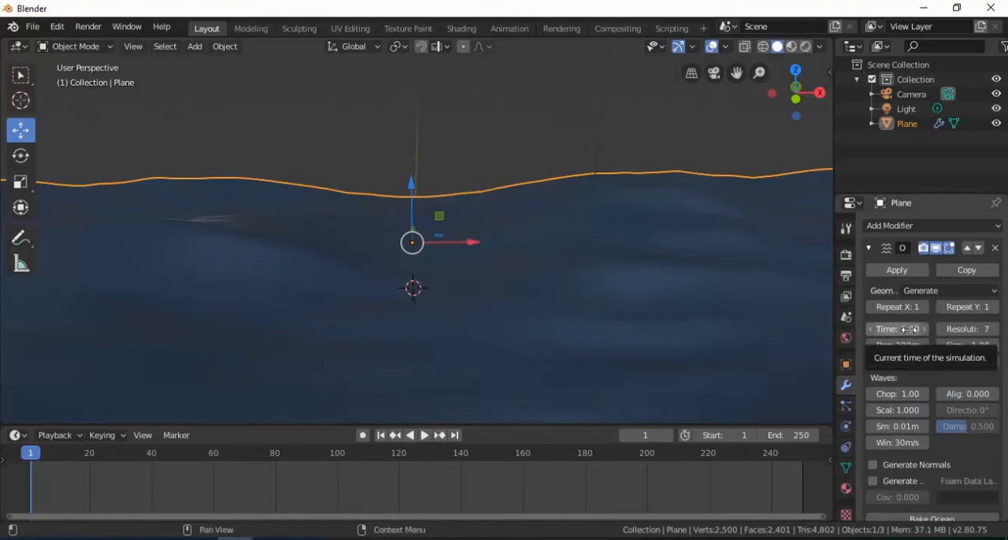
left_click(909, 329)
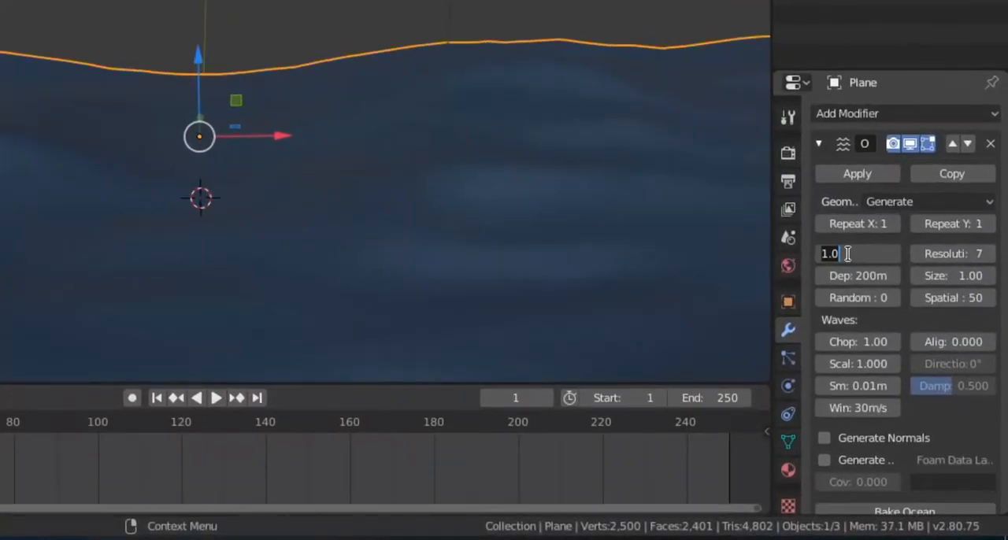
type("0")
key("Return")
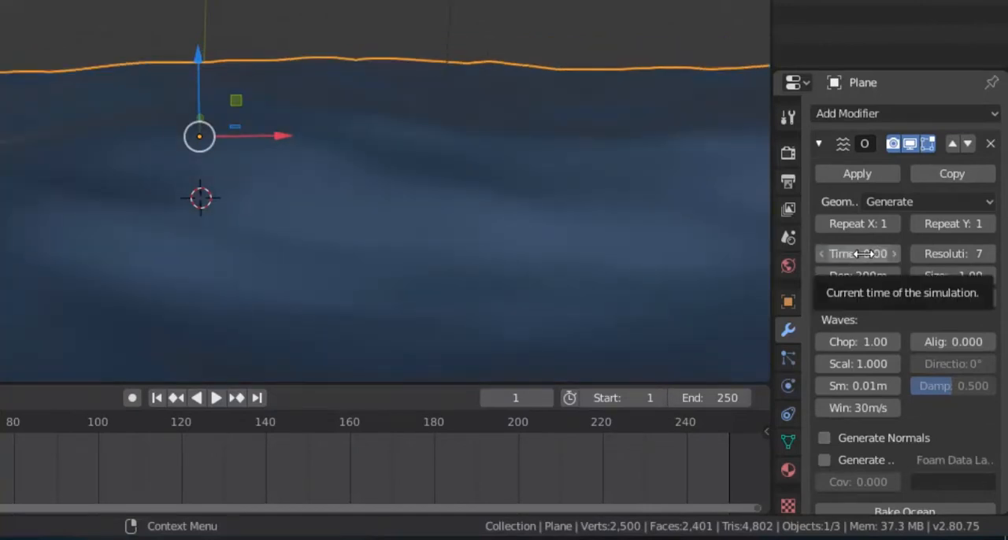
right_click(858, 255)
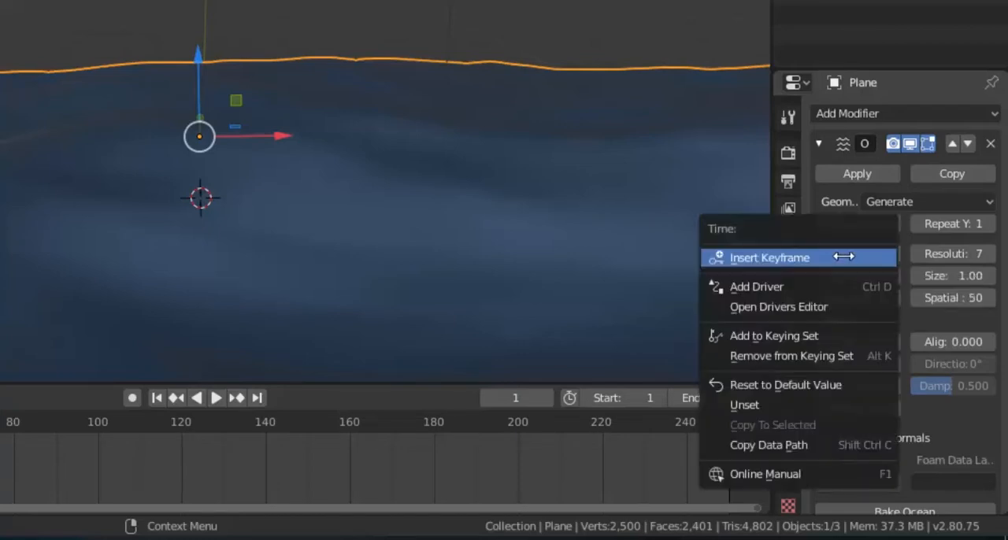
left_click(845, 256)
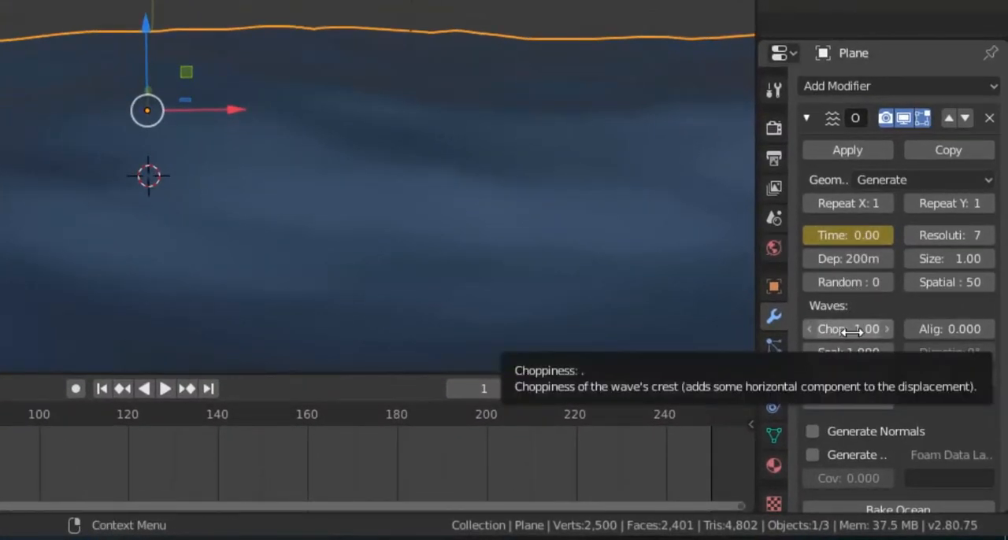
- Insert keyframes for the Ocean modifier's Choppiness and Alignment at frame 1
right_click(850, 329)
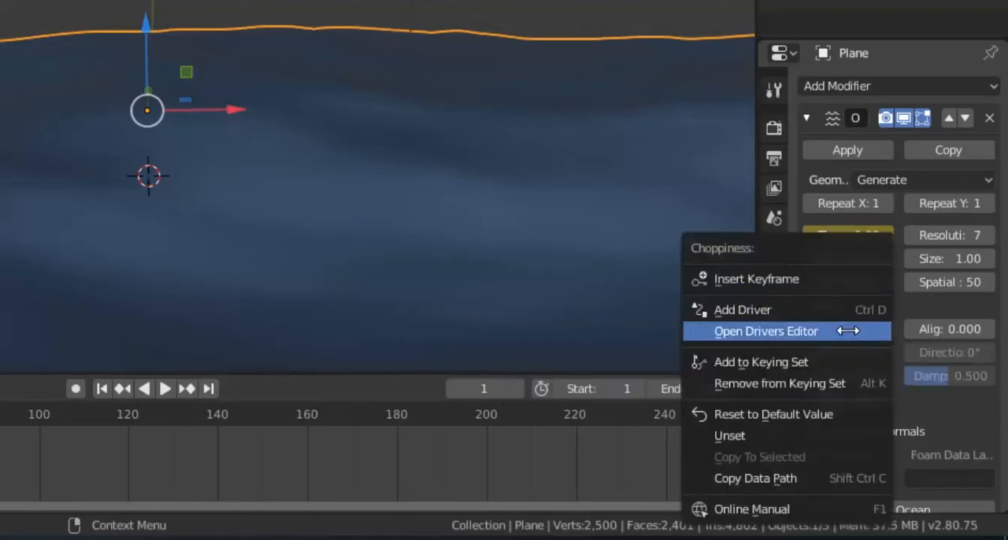
left_click(790, 277)
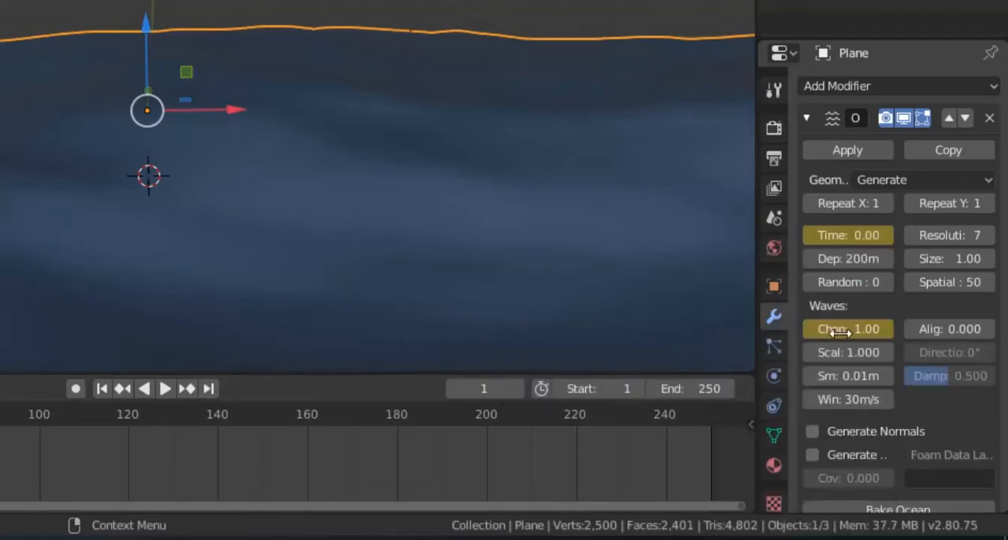
right_click(955, 329)
left_click(866, 280)
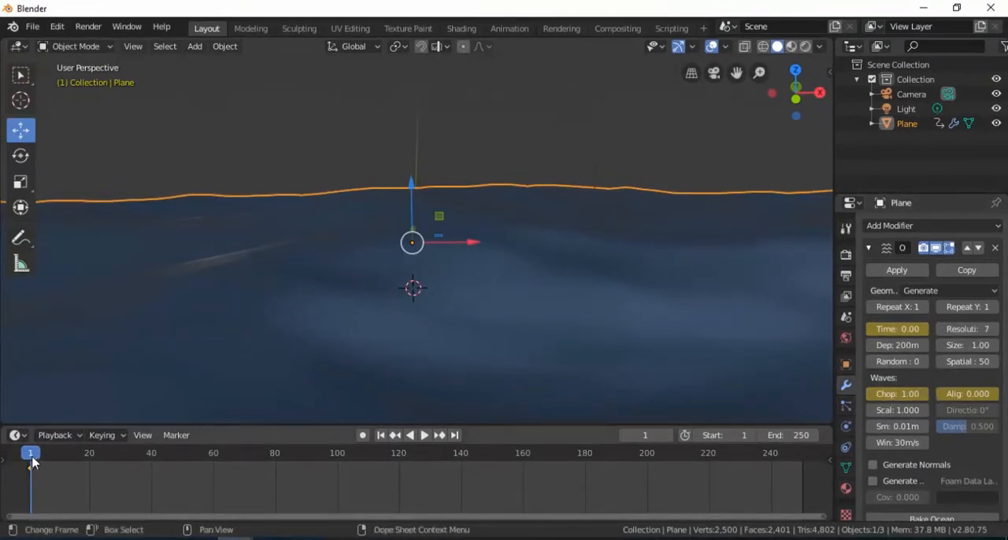
- At frame 60, set the Ocean modifier's Time to 1.5 and insert a keyframe for it
left_click(213, 461)
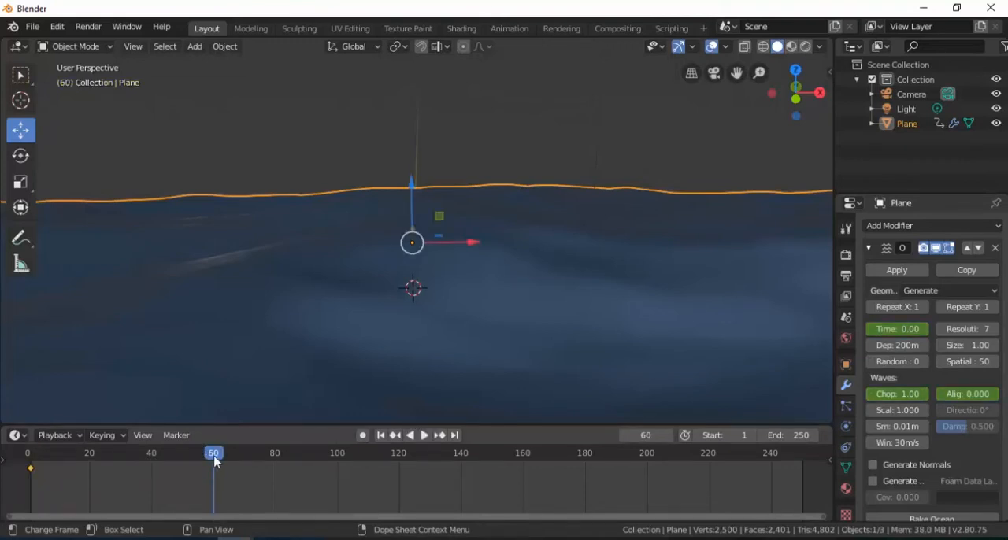
double_click(899, 328)
type("1")
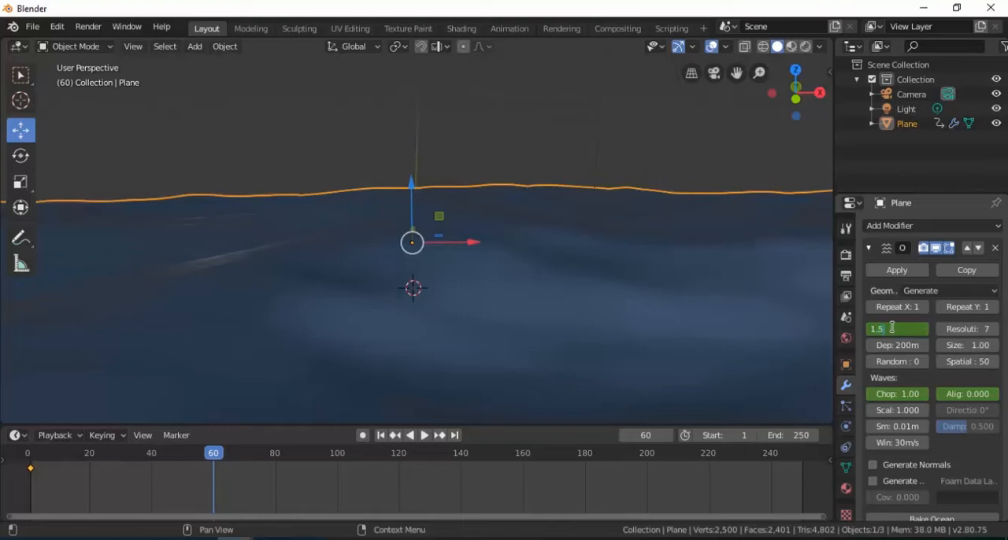
type(".5")
key("Return")
right_click(898, 329)
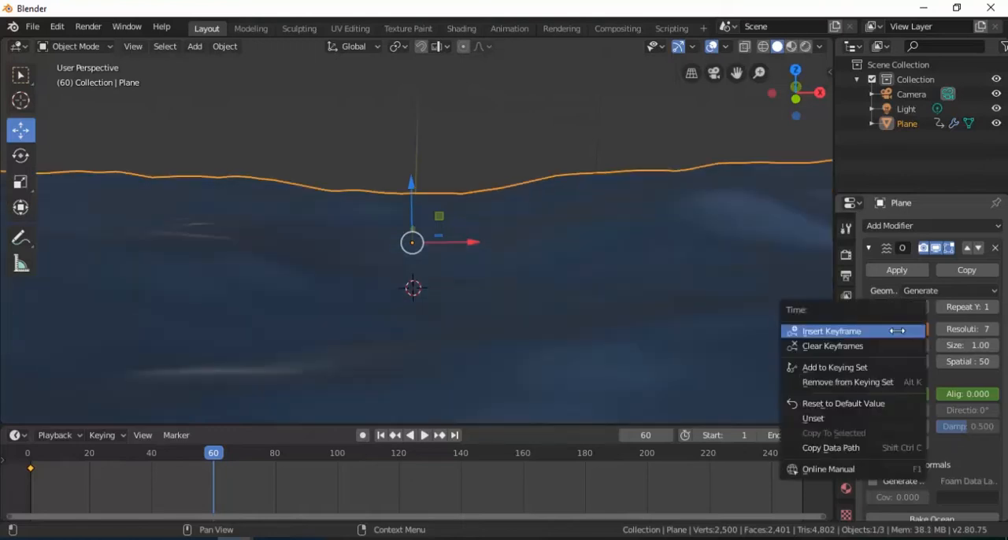
left_click(857, 331)
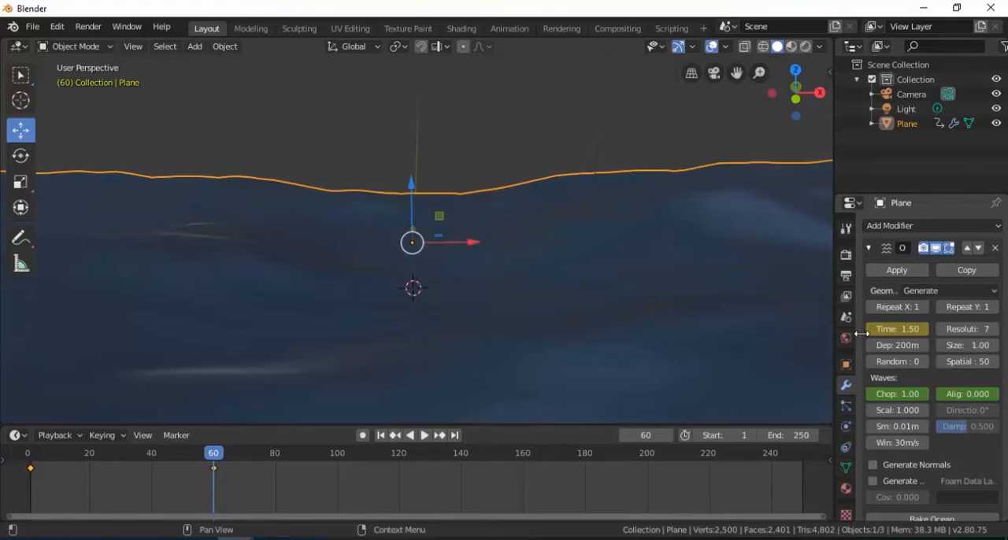
- Set the Ocean modifier's Choppiness to 1.5 and insert a keyframe for it at frame 60
left_click(893, 394)
type("1")
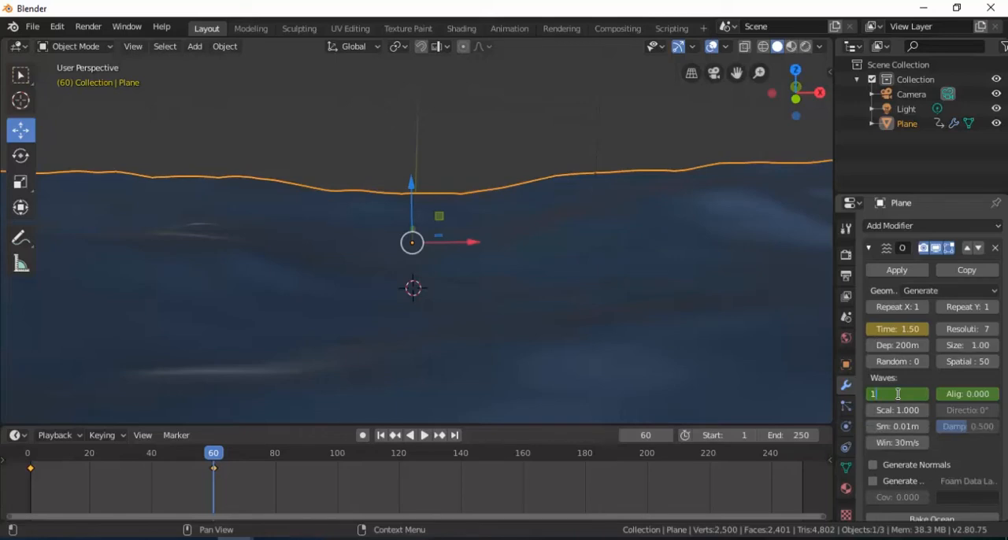
type(".5")
key("Return")
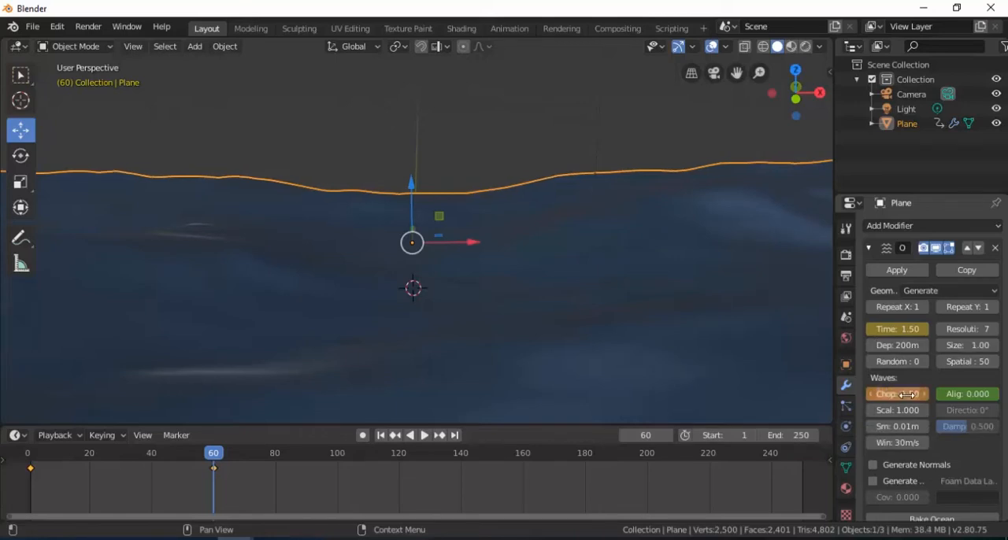
right_click(907, 394)
left_click(880, 384)
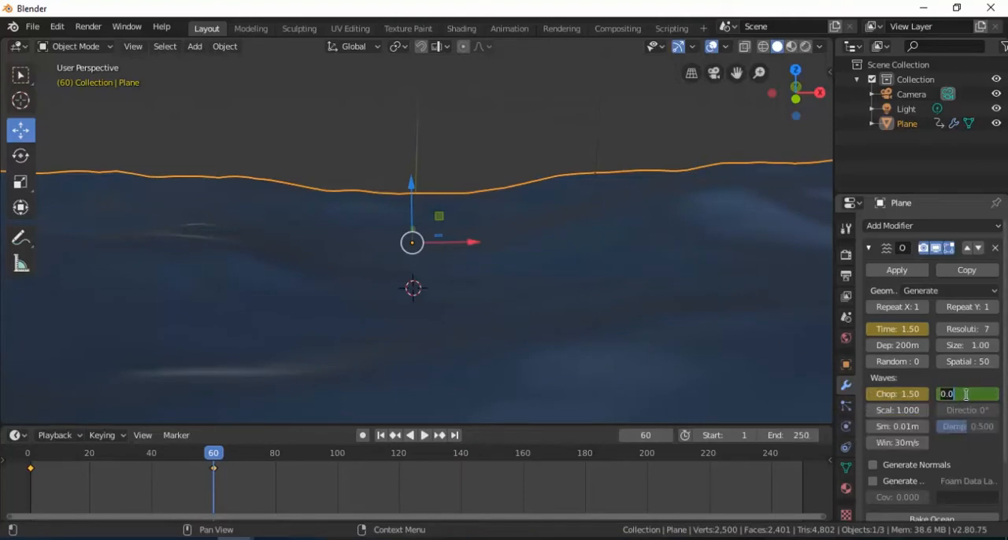
- Set the Ocean modifier's Alignment to 0.8 and insert a keyframe for it at frame 60
type("0.8")
key("Return")
right_click(956, 393)
left_click(933, 384)
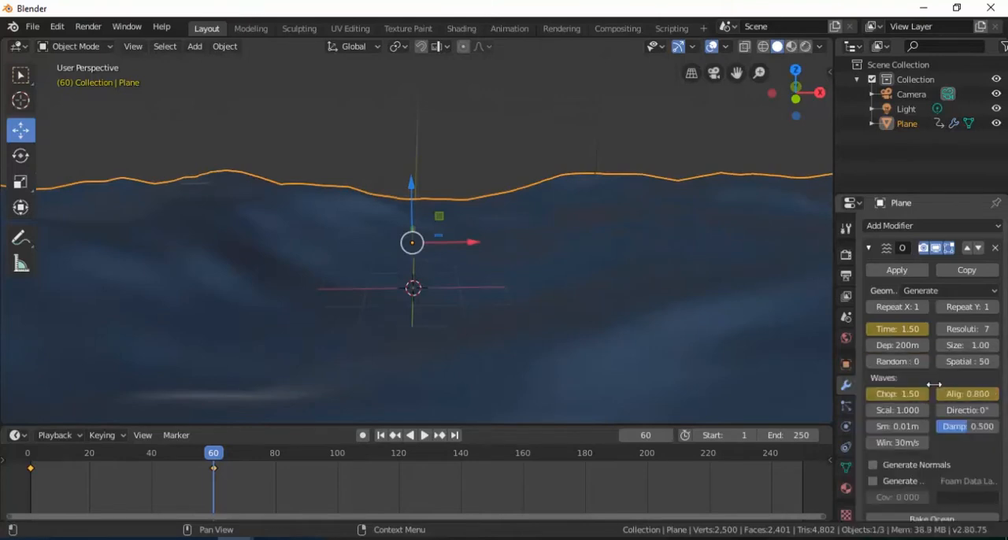
- Move to frame 120, set the Ocean modifier's Time to 0 and insert a keyframe for it
key("shift+ctrl+space")
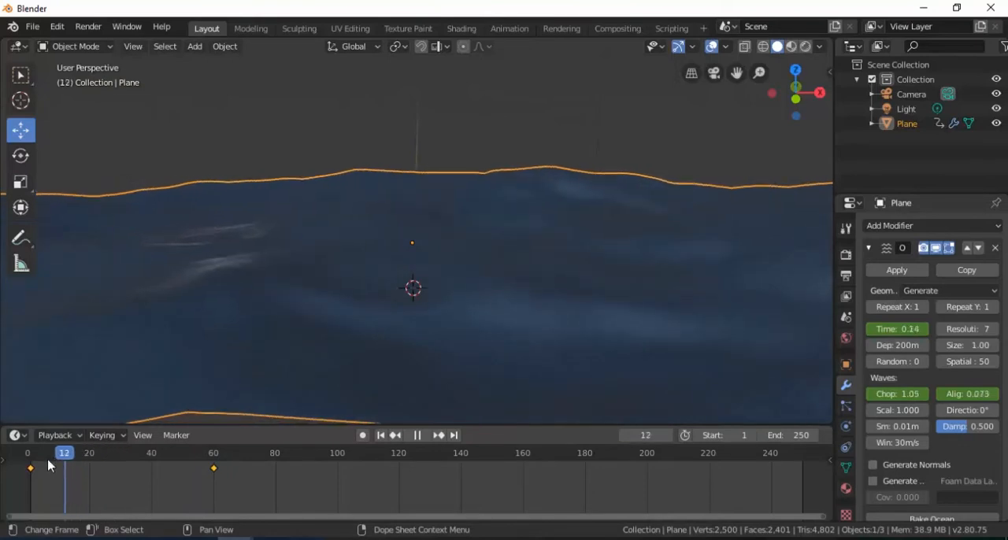
left_click_drag(59, 465, 399, 465)
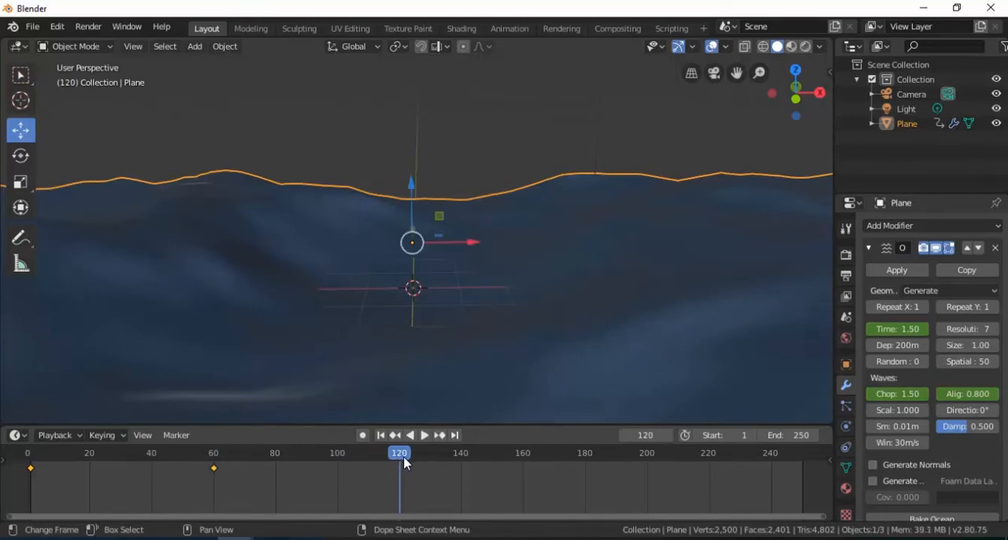
left_click(908, 330)
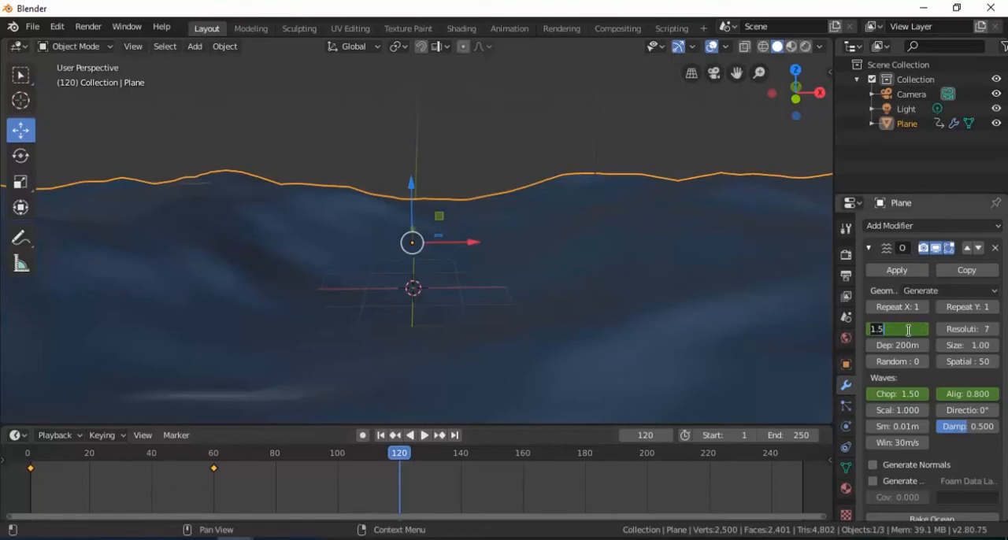
type("0")
key("Return")
right_click(902, 329)
left_click(878, 334)
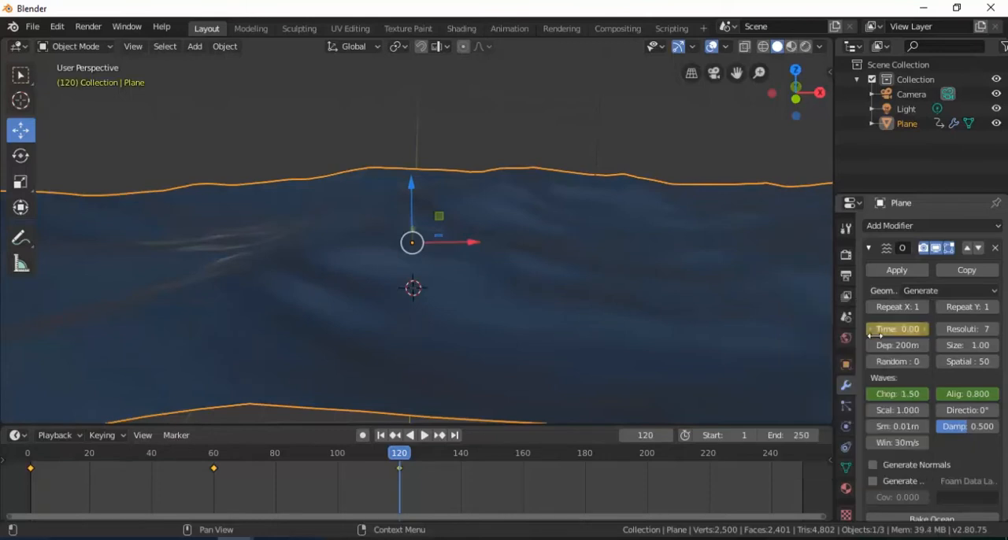
- Set the Ocean modifier's Choppiness to 1 and insert a keyframe for it at frame 120
left_click(903, 396)
type("1")
key("Return")
right_click(900, 393)
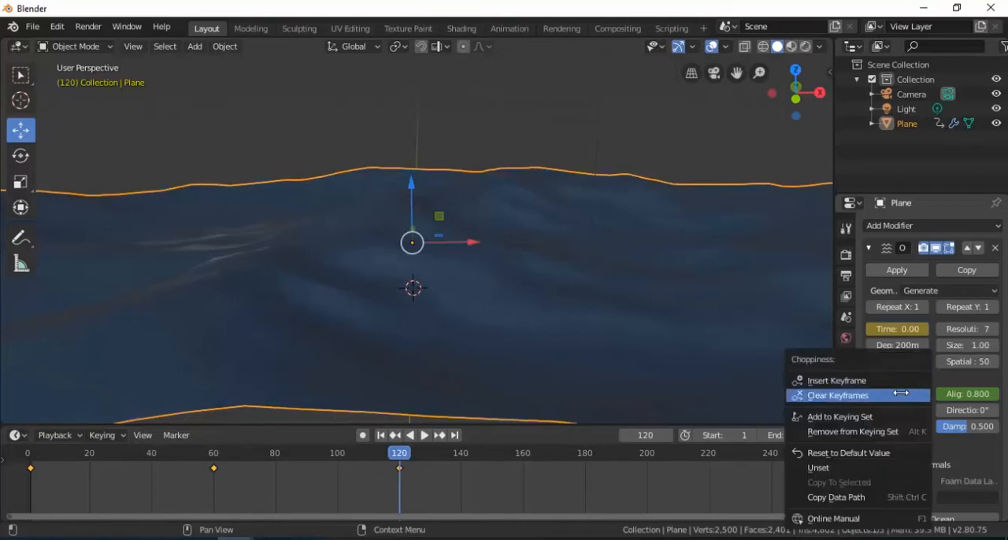
left_click(872, 381)
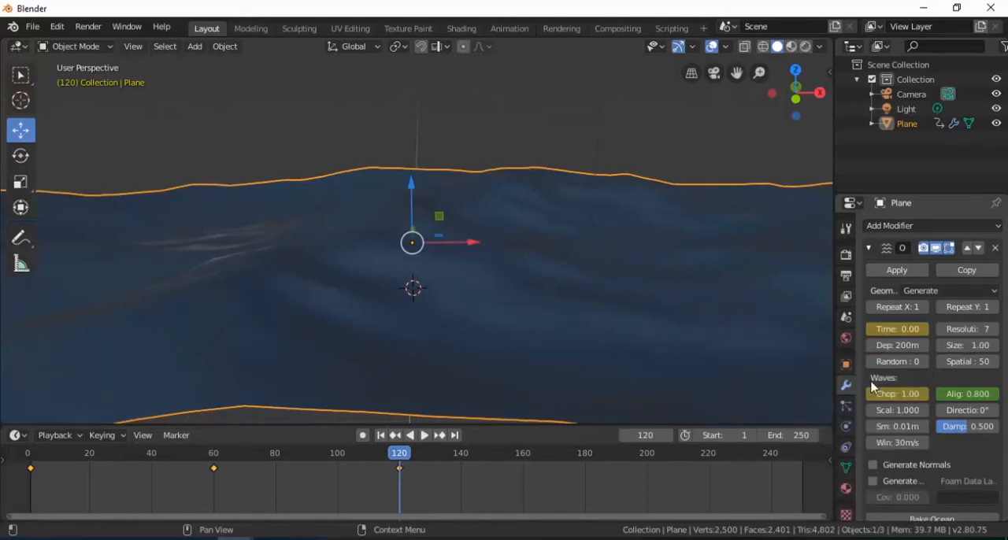
- Set the Ocean modifier's Alignment to 0 and insert a keyframe for it at frame 120
left_click(966, 393)
type("0.8")
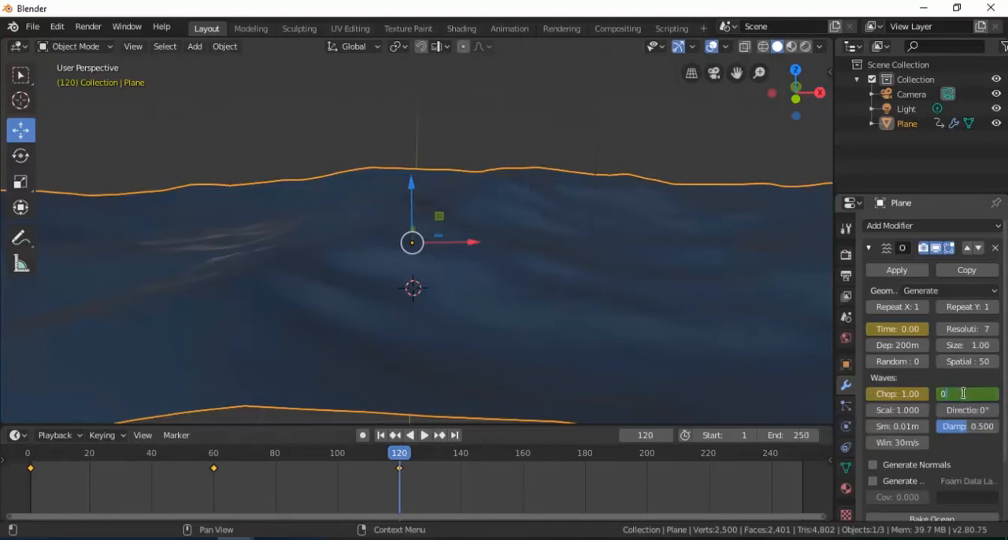
key("Return")
right_click(966, 393)
left_click(921, 381)
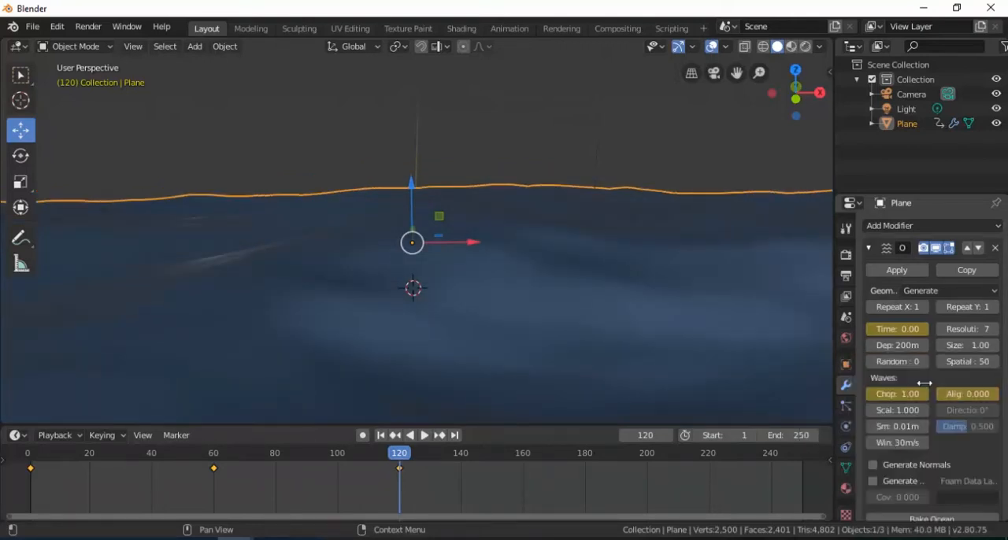
- Move to frame 180, set the Ocean modifier's Time to 1.5 and insert a keyframe for it
left_click_drag(400, 468, 586, 471)
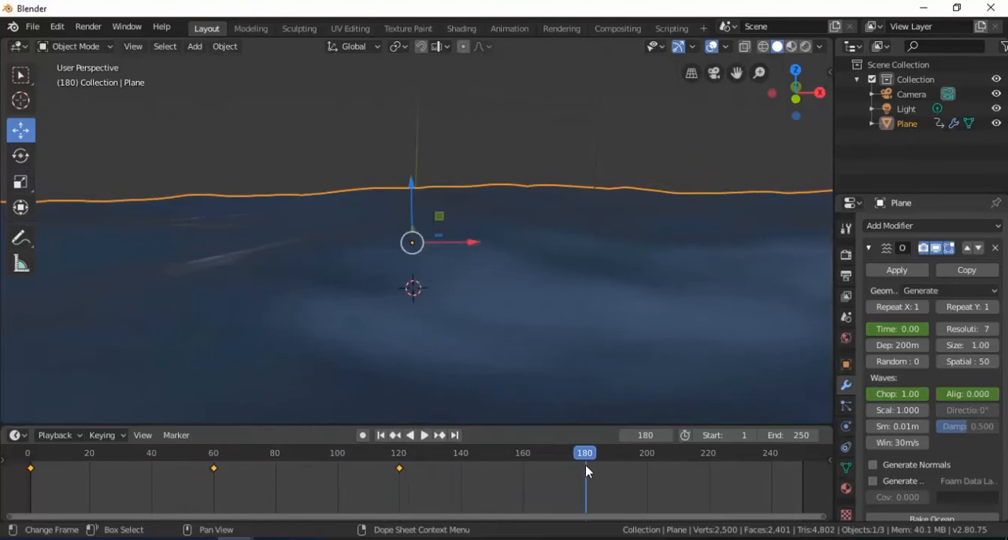
left_click(882, 329)
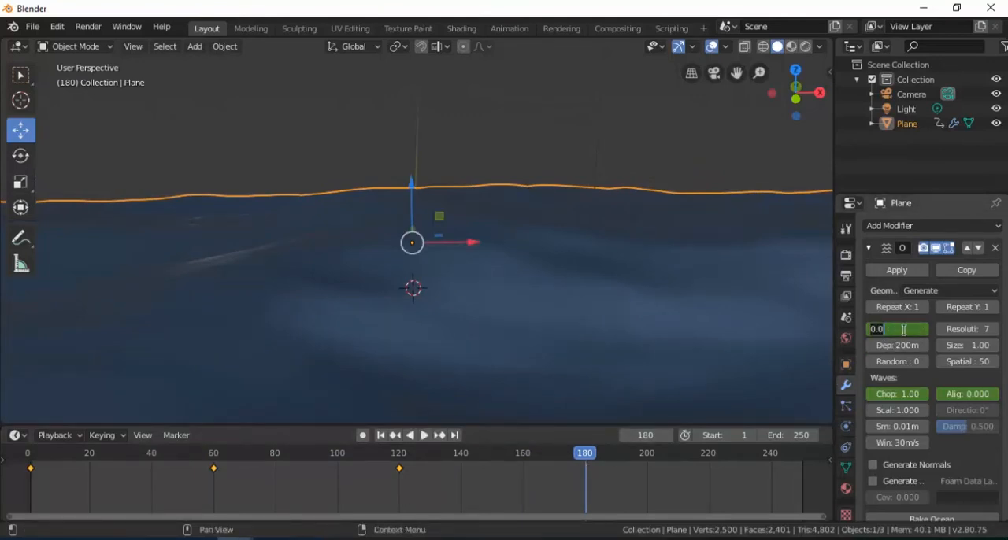
type("1.5")
key("Return")
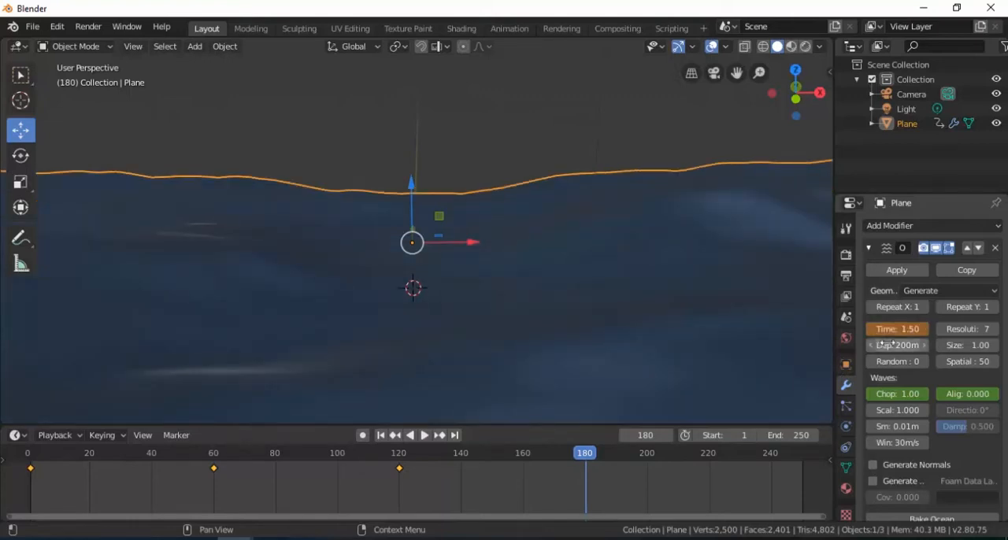
right_click(899, 331)
left_click(879, 331)
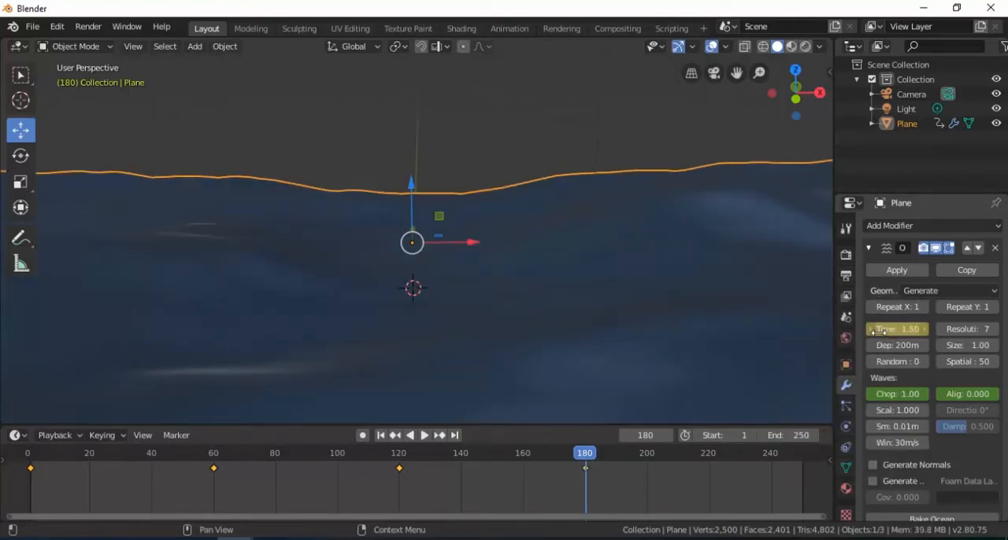
- Set the Ocean modifier's Choppiness to 1.5 and insert a keyframe for it at frame 180
left_click(896, 394)
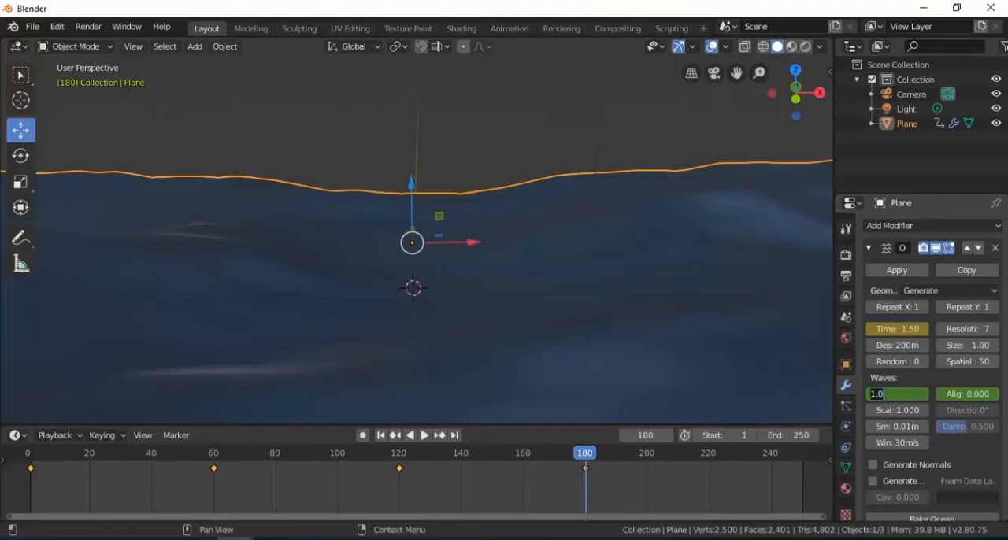
type("1")
key("Return")
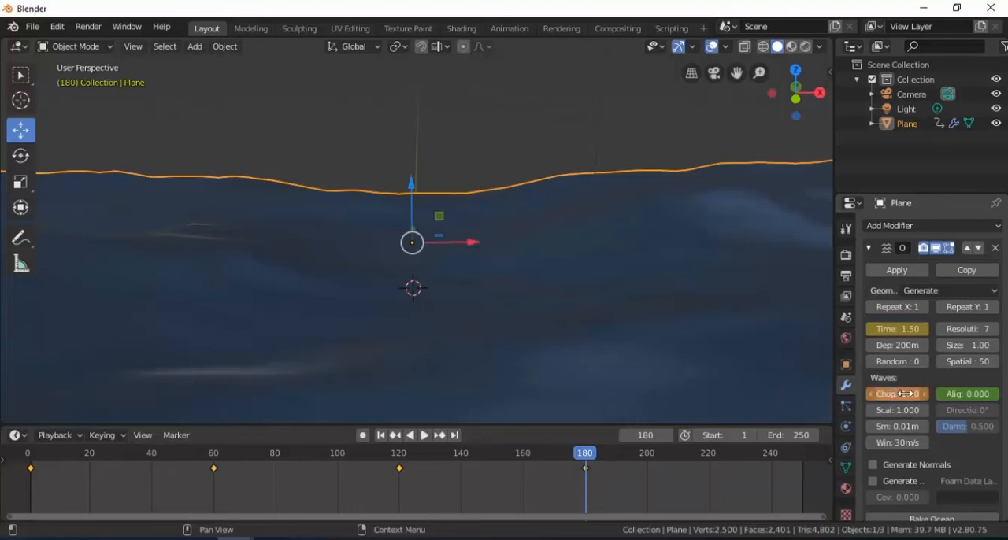
right_click(906, 394)
left_click(871, 382)
- Set the Ocean modifier's Alignment to 0.8 and insert a keyframe for it at frame 180
left_click(966, 394)
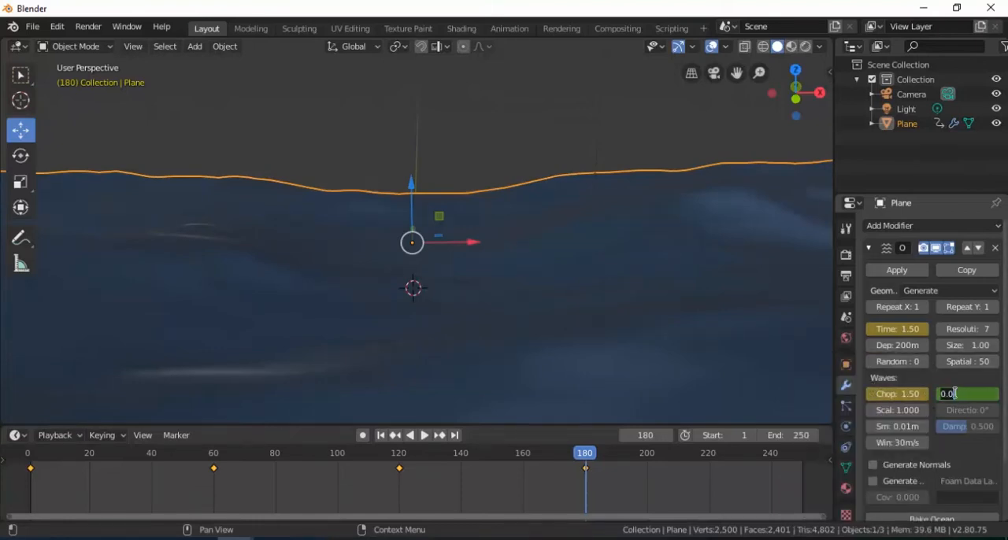
key("Return")
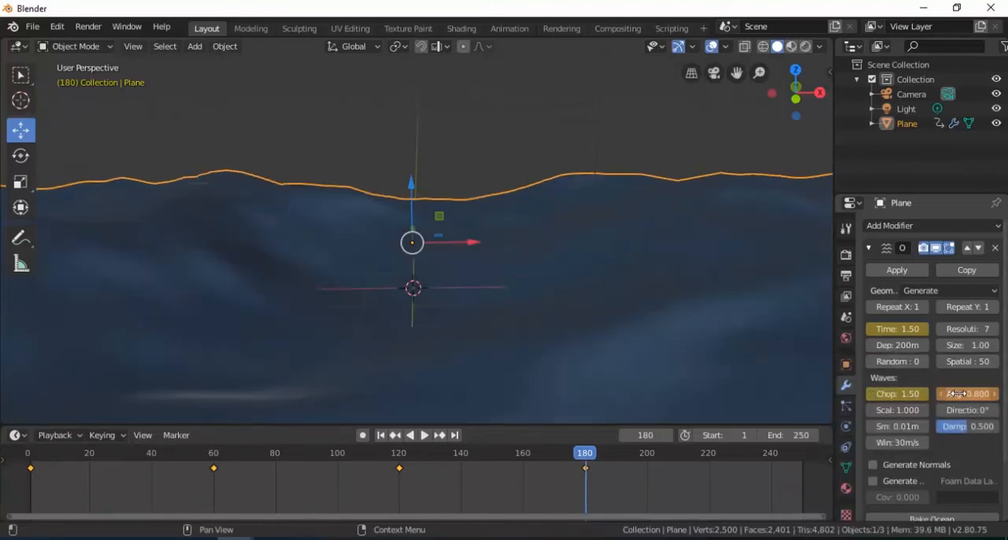
right_click(954, 393)
left_click(909, 383)
mouse_move(583, 465)
left_mouse_down()
mouse_move(249, 490)
mouse_move(66, 481)
mouse_move(29, 448)
mouse_move(214, 472)
mouse_move(554, 462)
mouse_move(587, 470)
left_mouse_up()
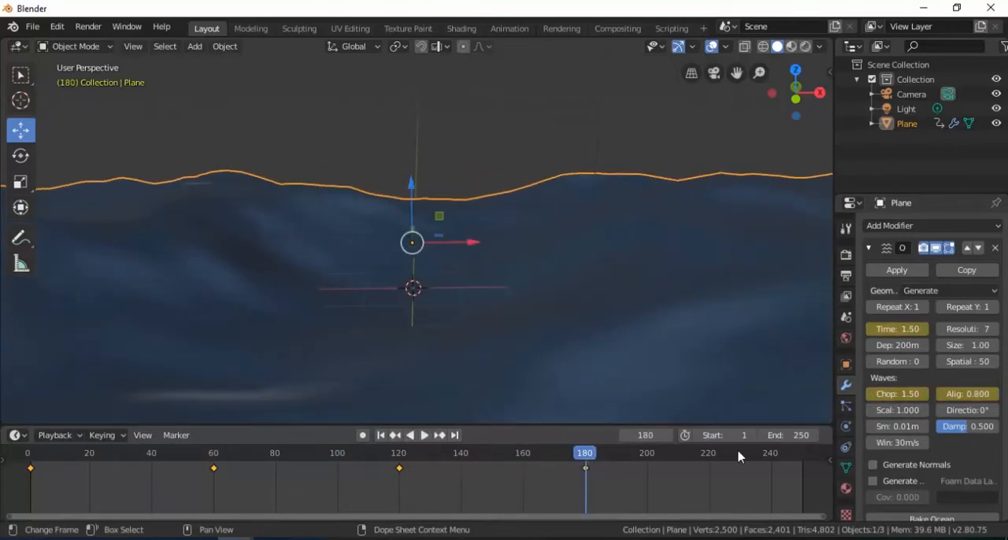
- Set the end frame of the animation to 180
left_click(796, 435)
type("1")
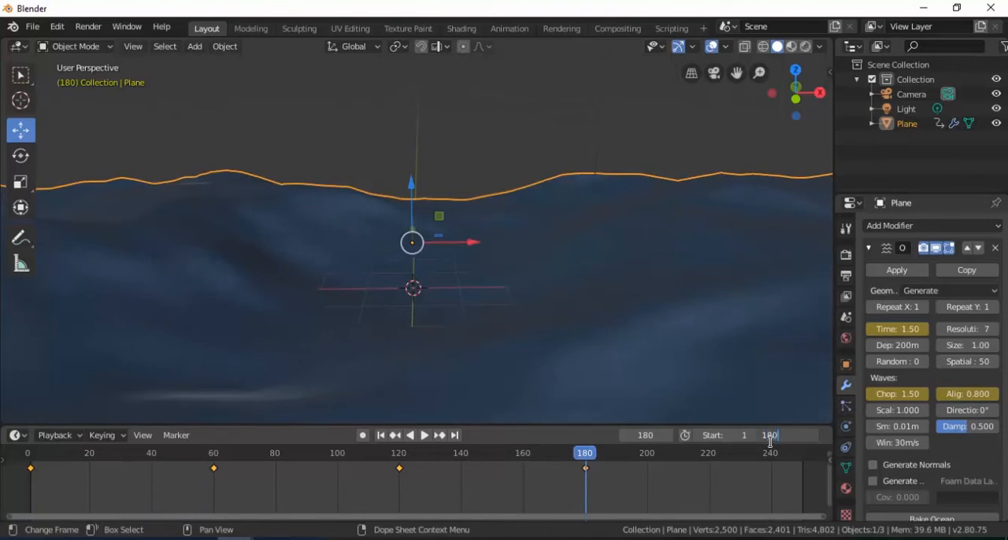
type("80")
key("Return")
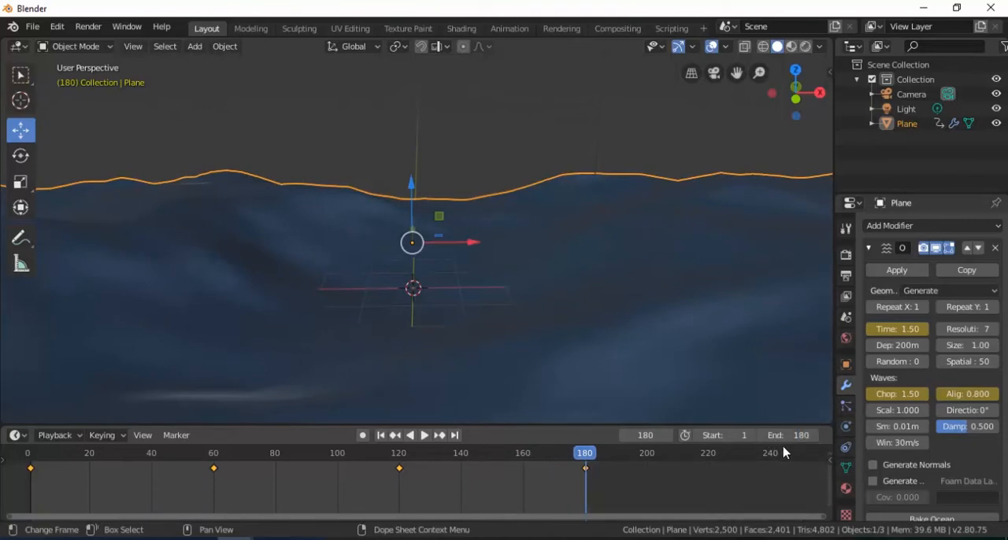
- Play the ocean animation to check the wave motion, stop it and return to frame 1
left_click(425, 436)
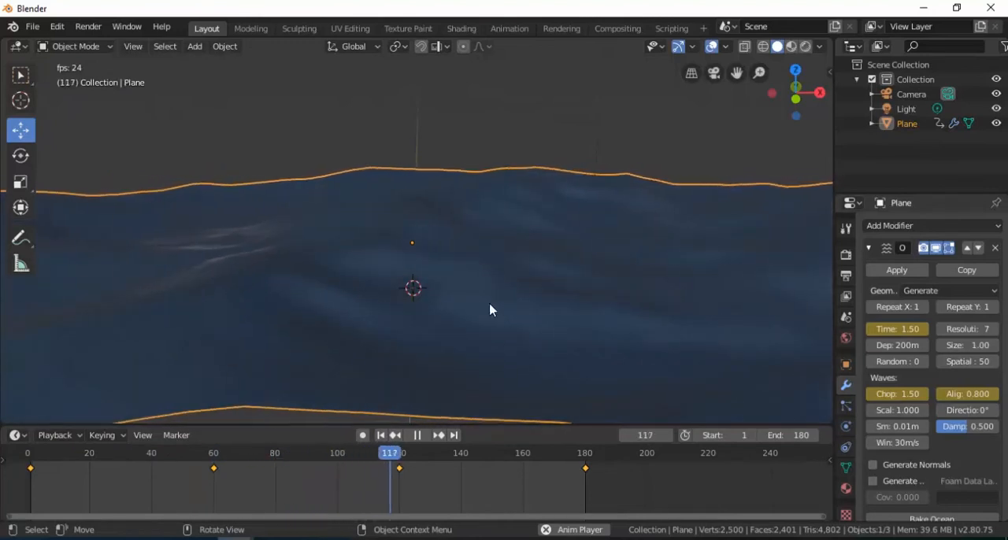
left_click(417, 435)
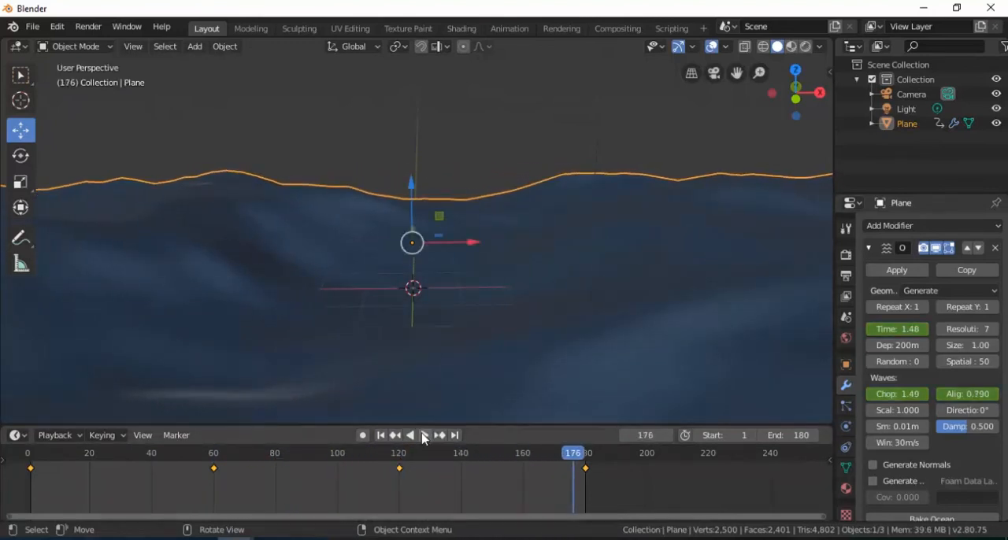
left_click_drag(577, 461, 30, 456)
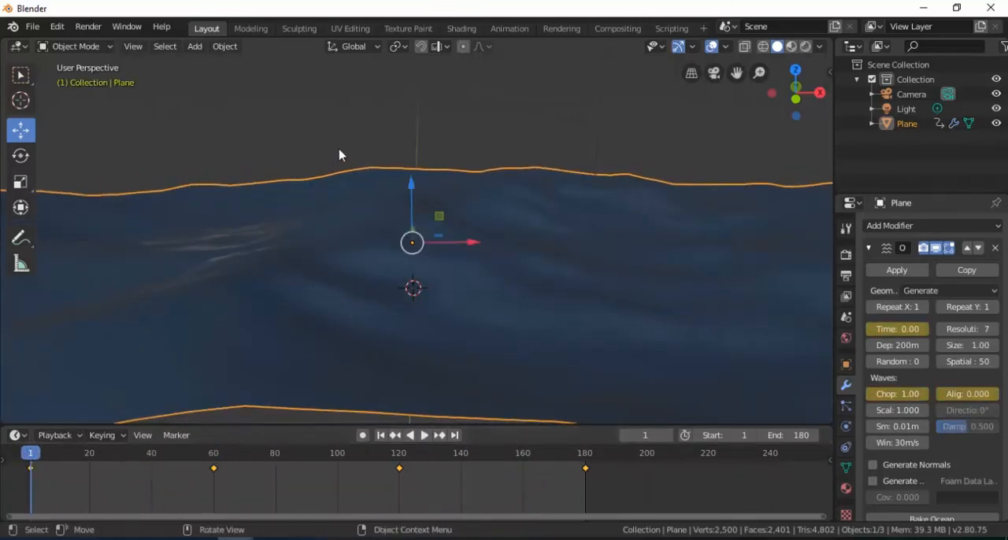
- Deselect the ocean plane and add a UV sphere to the scene for the moon
key("alt+a")
key("shift+a")
mouse_move(363, 129)
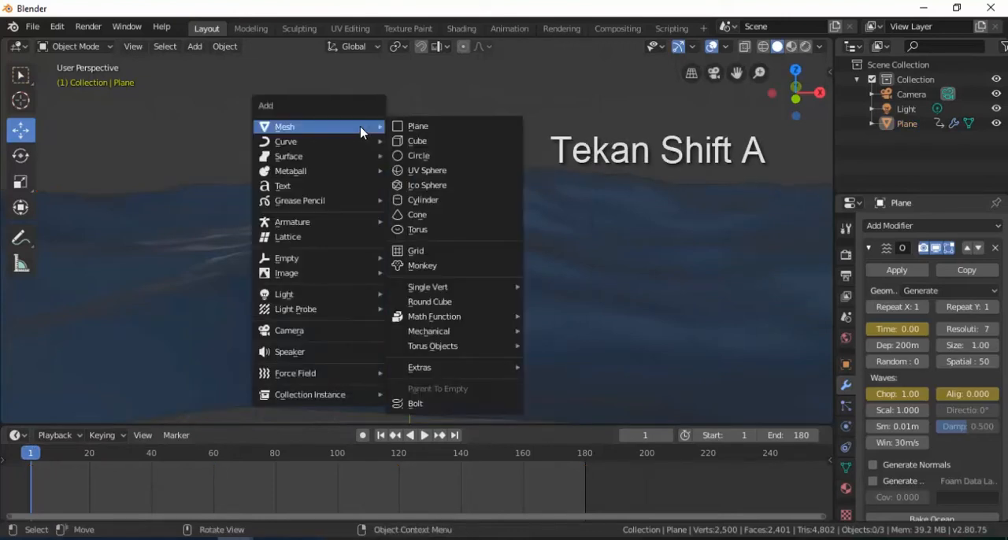
left_click(429, 170)
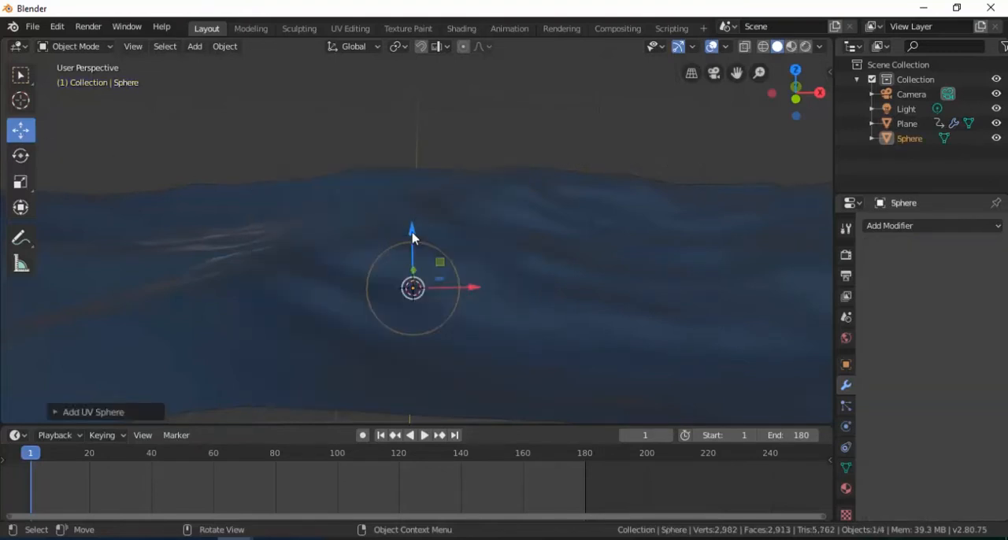
- Raise the sphere along the Z axis above the ocean surface and scale it up to more than twice its size
left_click_drag(411, 236, 411, 70)
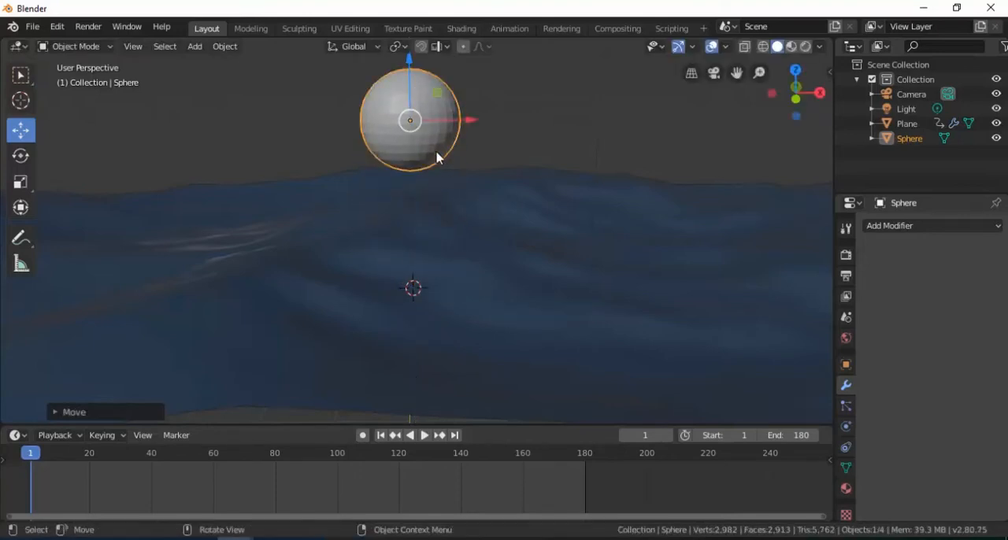
key("s")
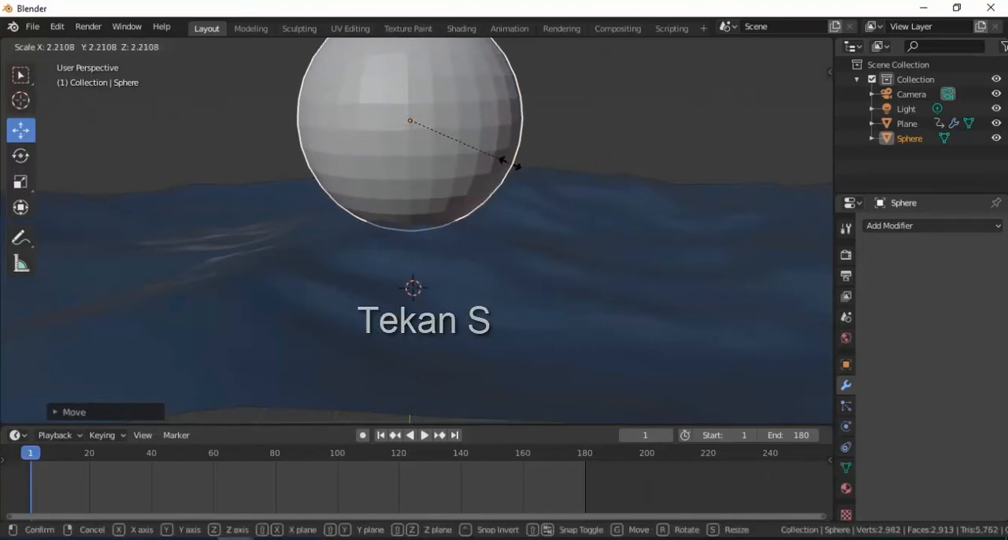
left_click(527, 171)
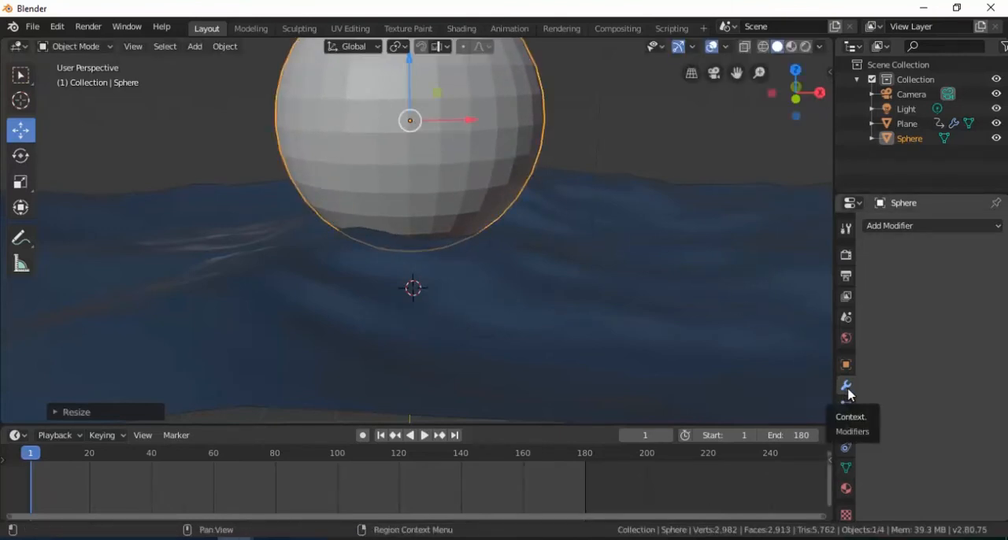
- Add a Subdivision Surface modifier with 2 viewport subdivisions to the sphere and apply Shade Smooth
left_click(889, 228)
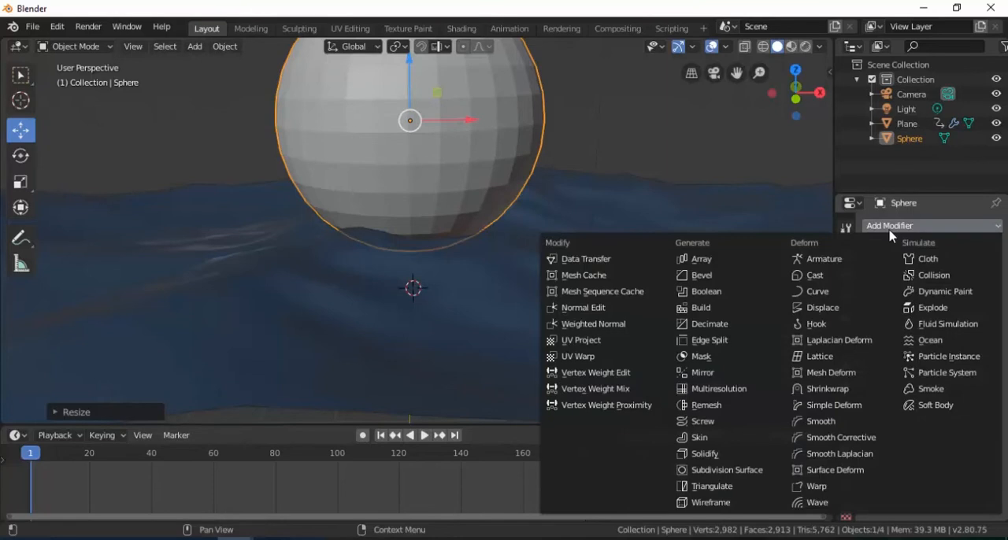
left_click(754, 470)
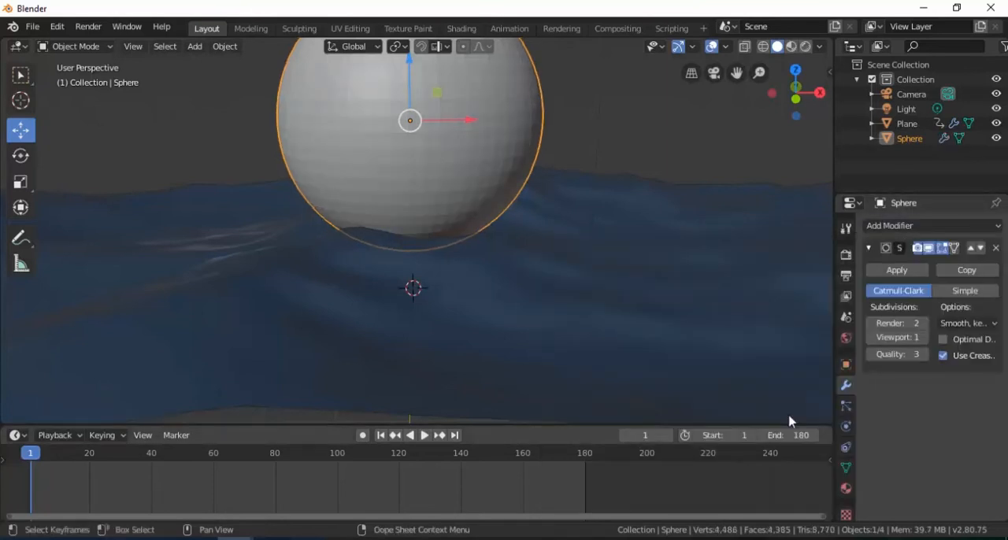
left_click(924, 337)
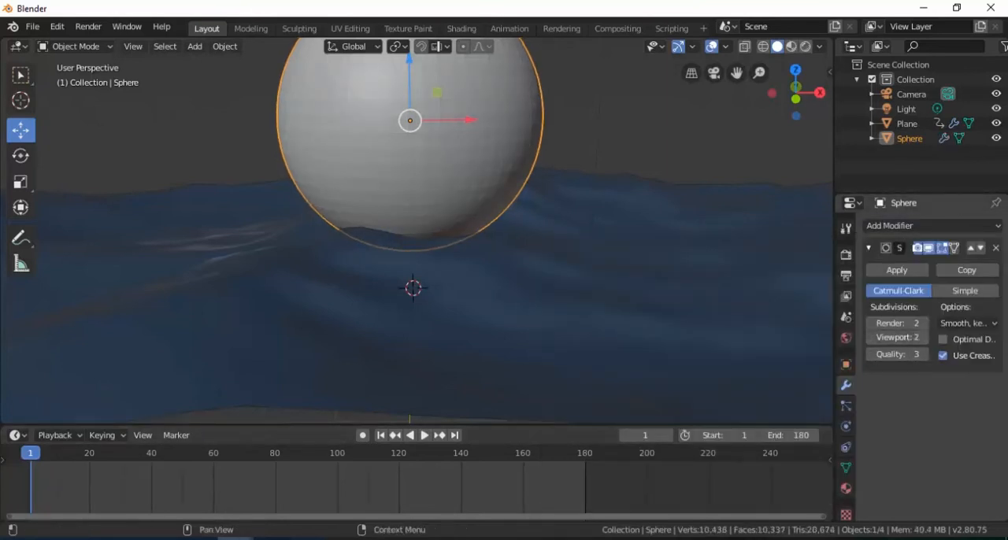
right_click(429, 181)
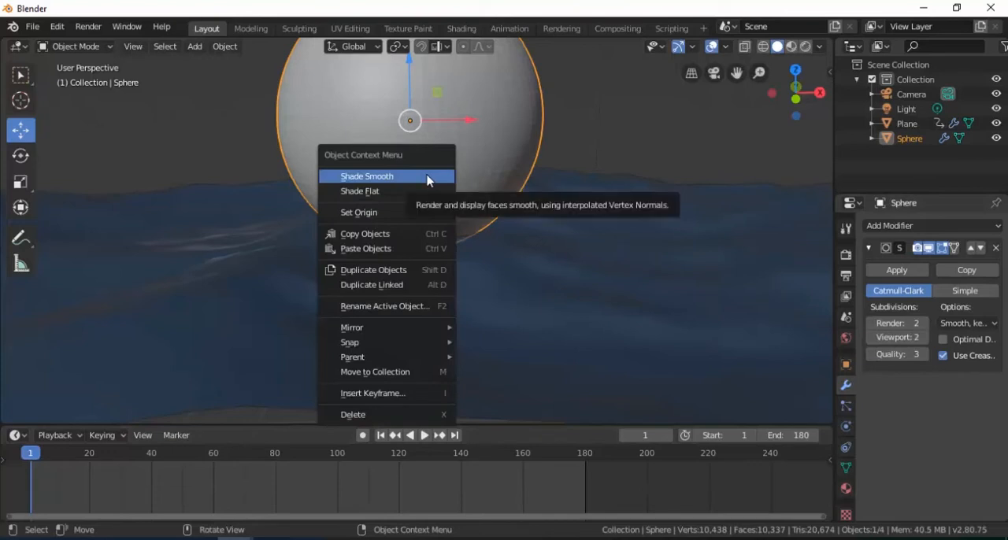
left_click(400, 177)
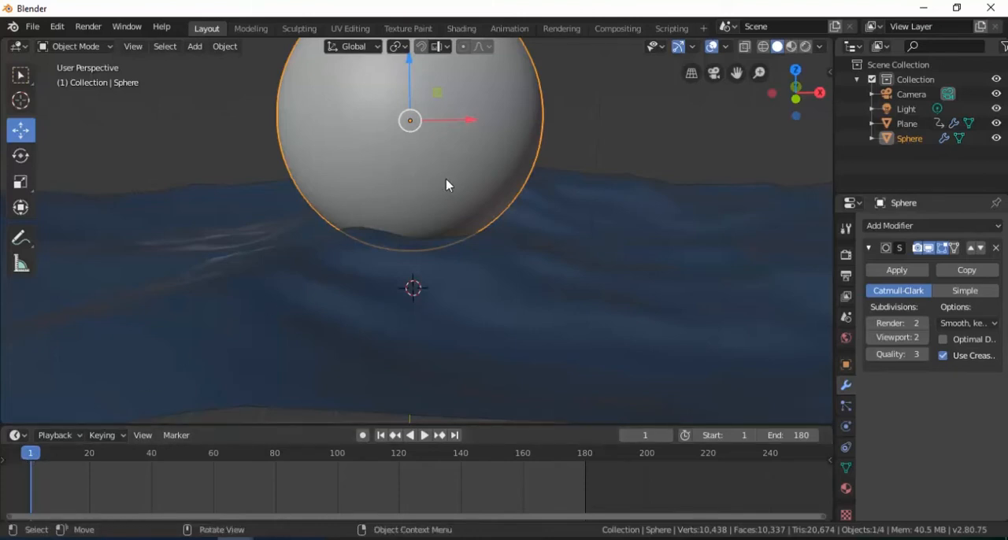
- Move the sphere along the Y axis to the far edge of the ocean
scroll(445, 185, "down", 3)
middle_click_drag(494, 198, 339, 209)
key("g")
key("y")
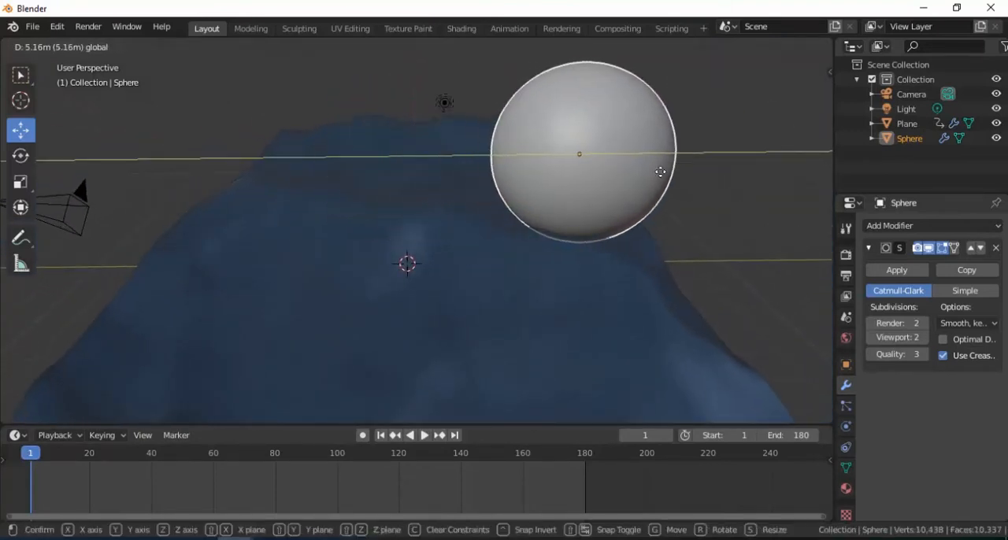
left_click(759, 184)
middle_click_drag(296, 241, 465, 233)
scroll(446, 199, "up", 1)
scroll(445, 199, "up", 1)
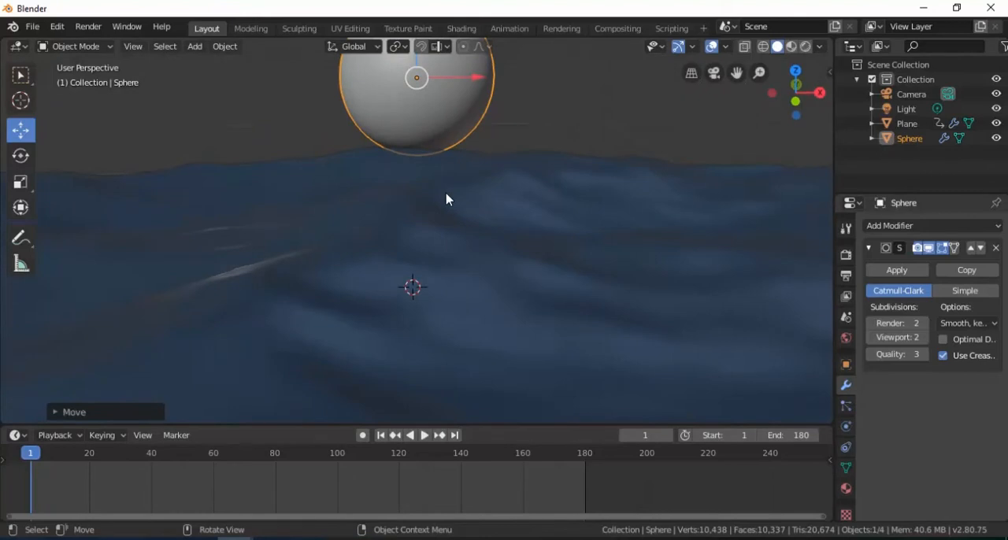
- Switch the viewport to Rendered shading with the sphere and the ocean surface in view
scroll(477, 216, "down", 1)
middle_click_drag(479, 218, 477, 258, "shift")
key("z")
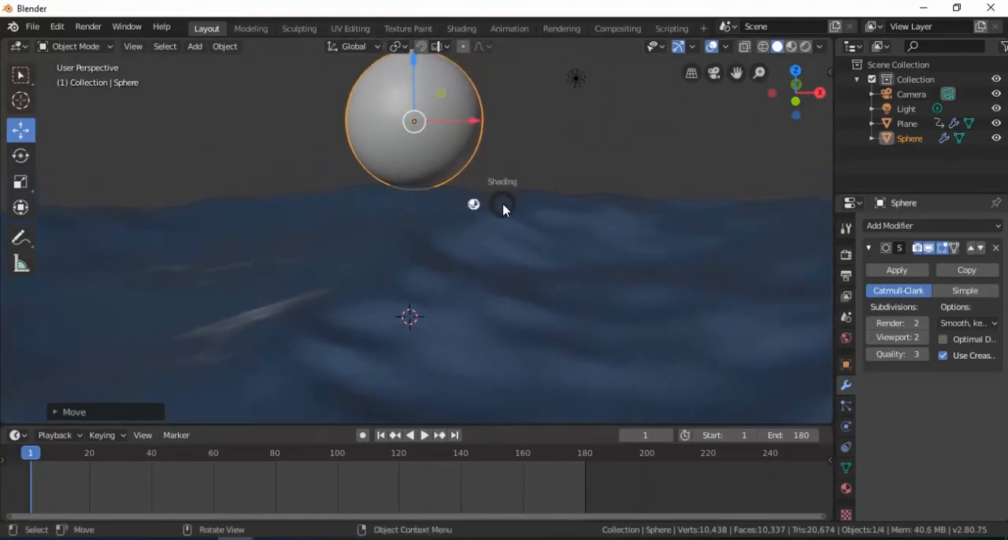
left_click(504, 122)
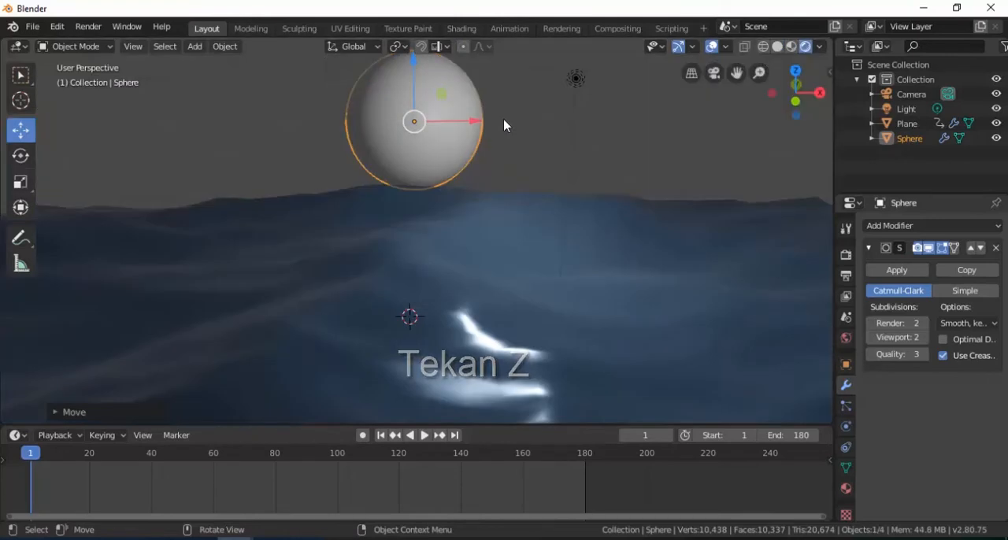
- Give the sphere a new material with an Emission surface shader
left_click(426, 158)
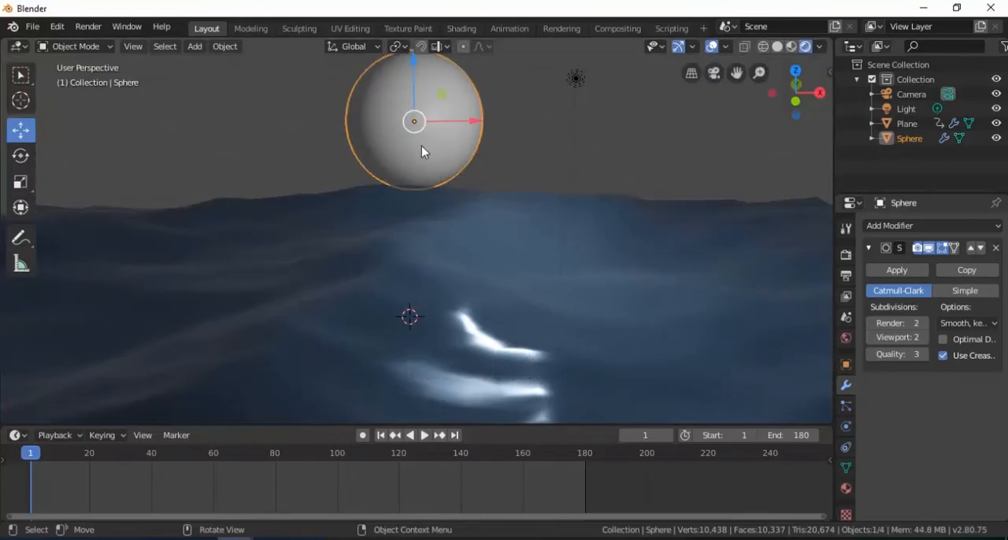
left_click(845, 489)
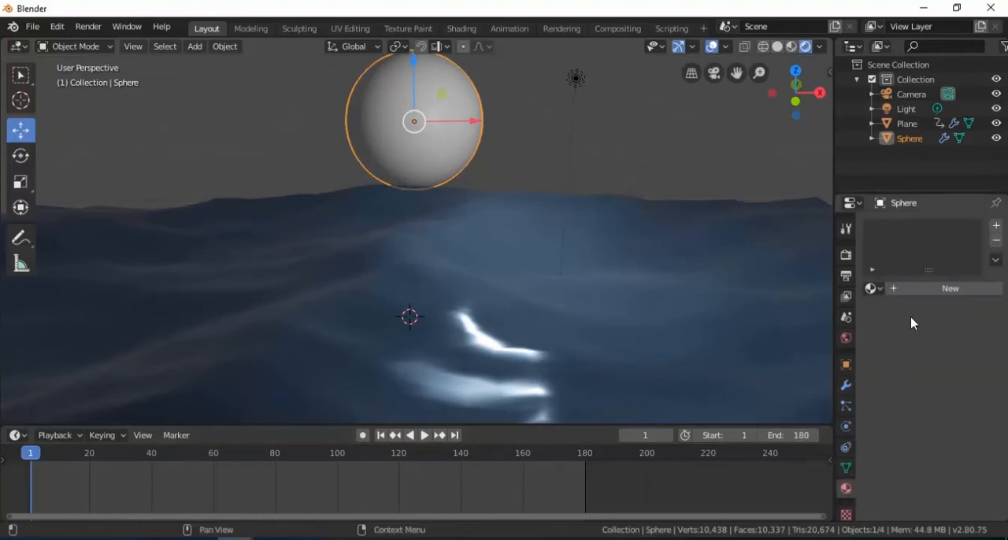
left_click(925, 290)
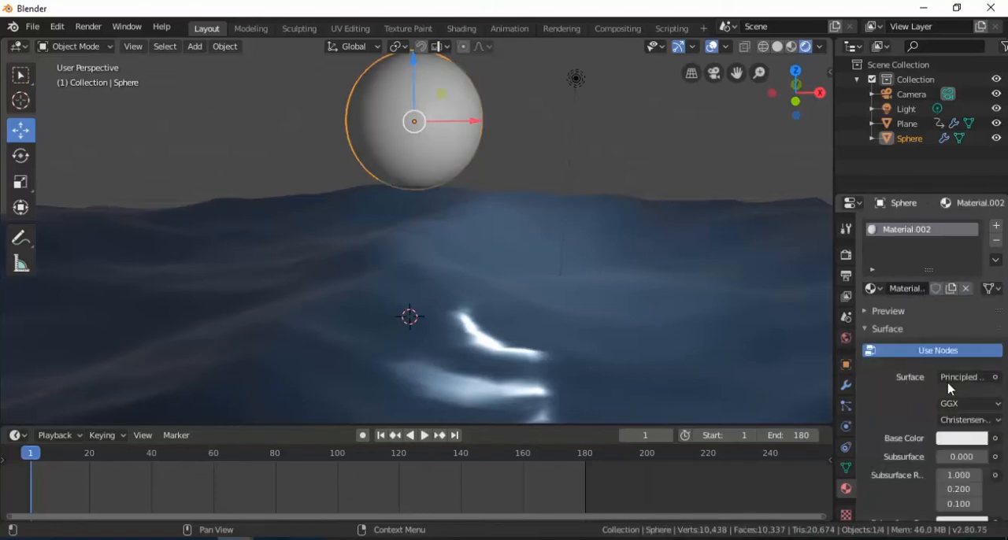
left_click(995, 379)
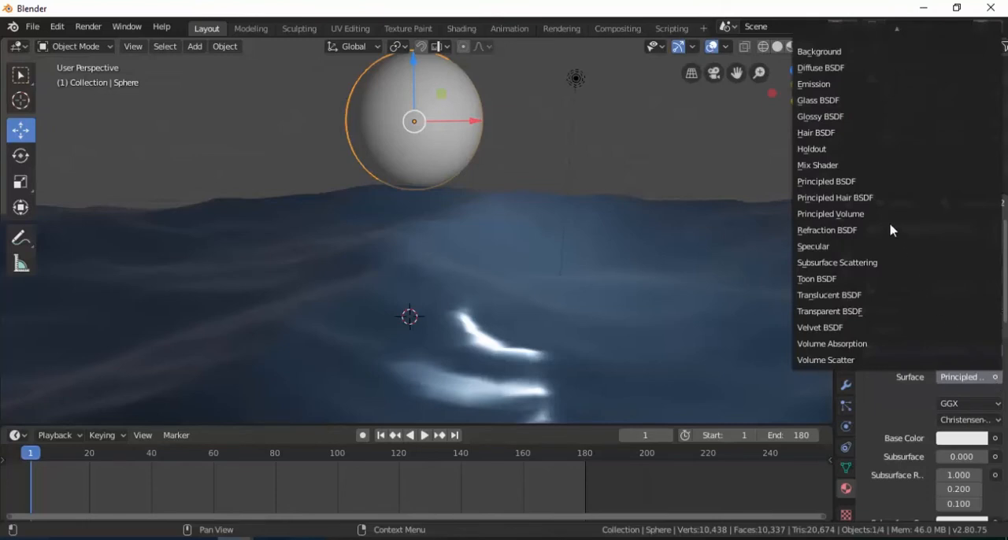
left_click(897, 84)
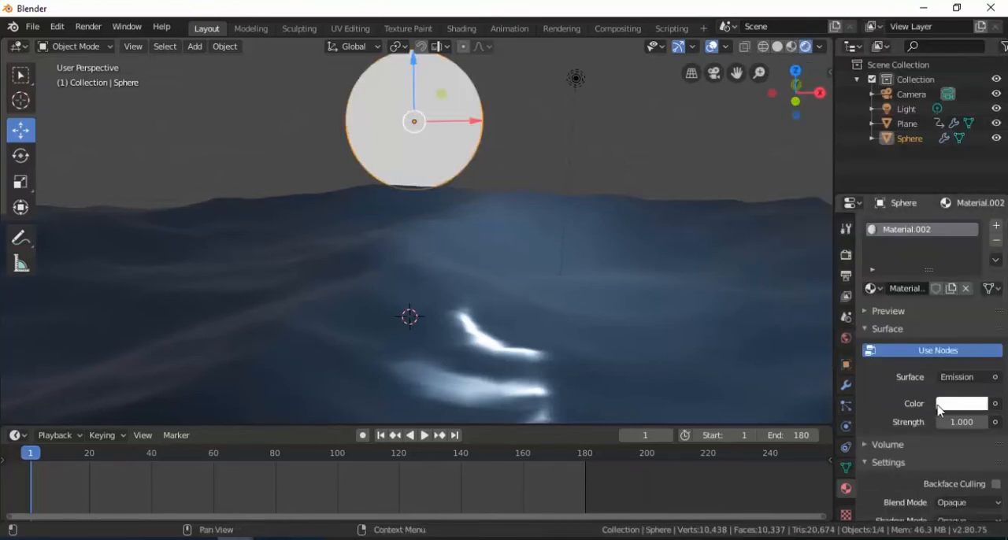
- Set the sphere's emission color to yellow and its strength to 15
left_click(957, 410)
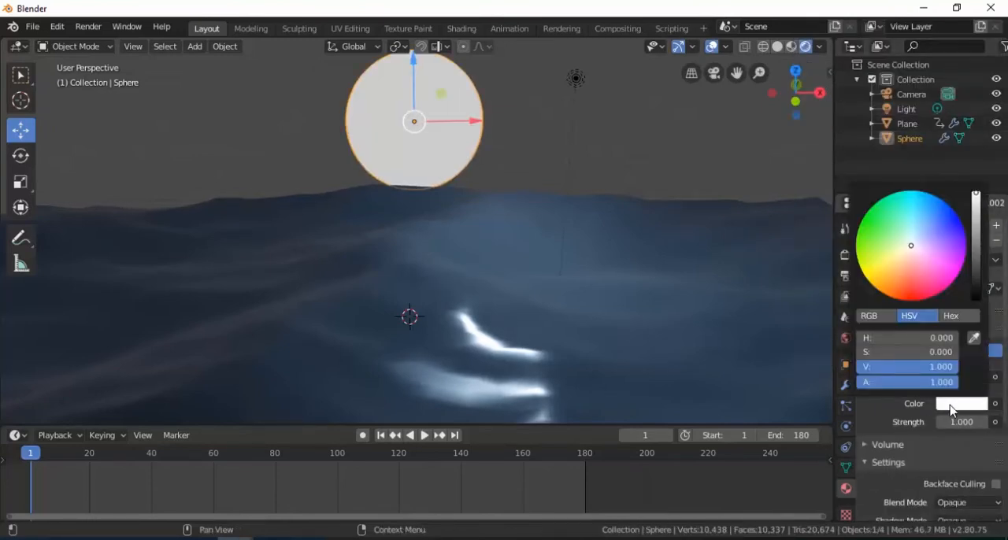
left_click(862, 272)
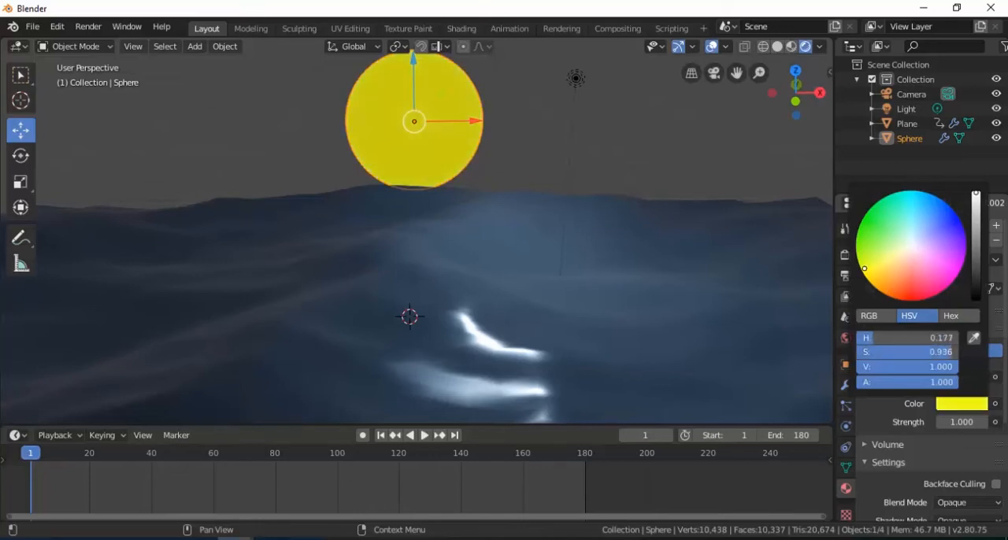
left_click(951, 424)
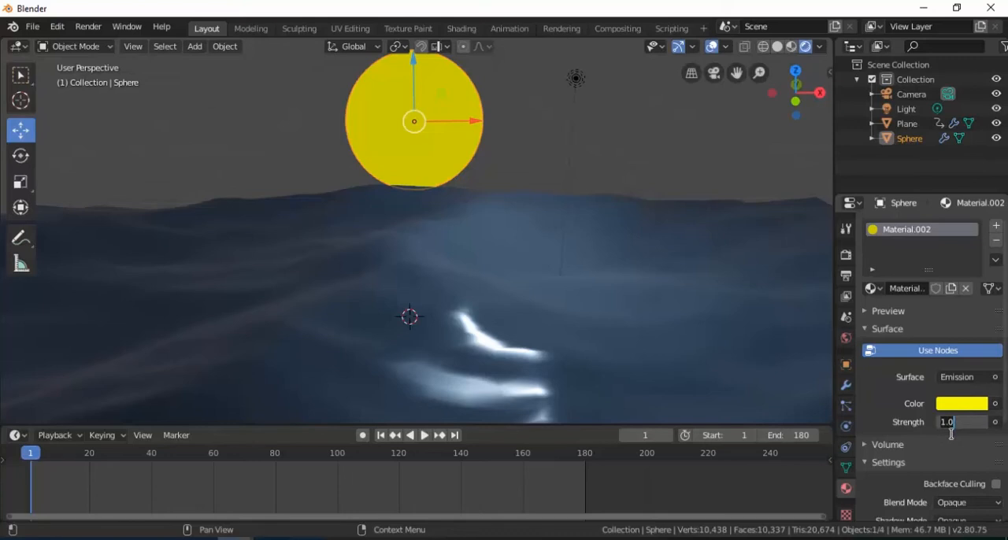
type("15")
key("Return")
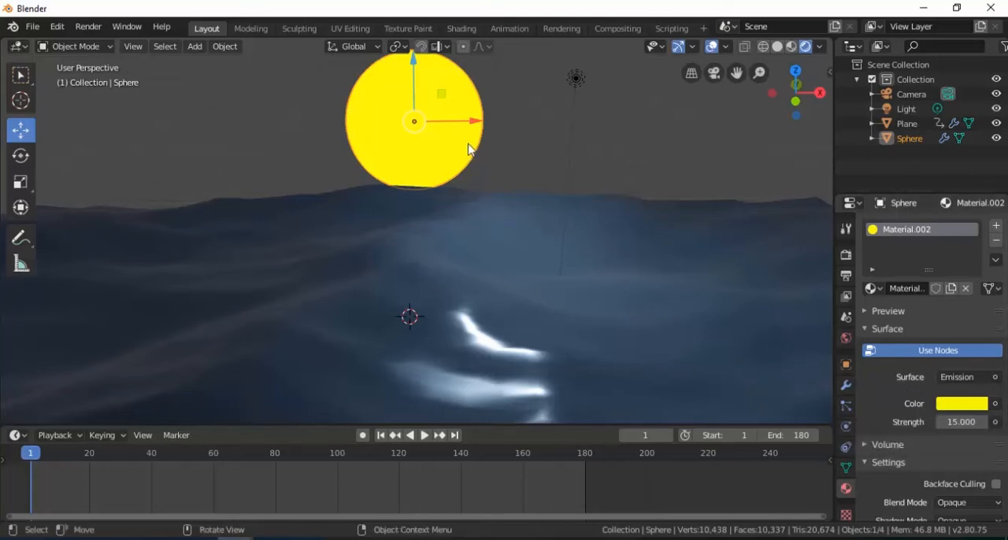
- Enable Ambient Occlusion, Bloom with a radius of about 6.267, and Screen Space Reflections in the Eevee render settings
left_click(846, 255)
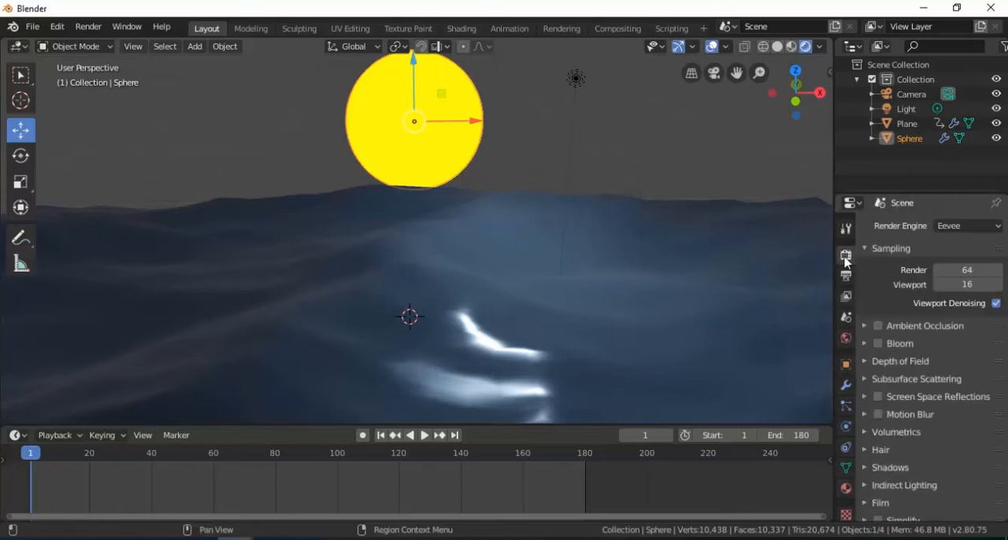
left_click(877, 344)
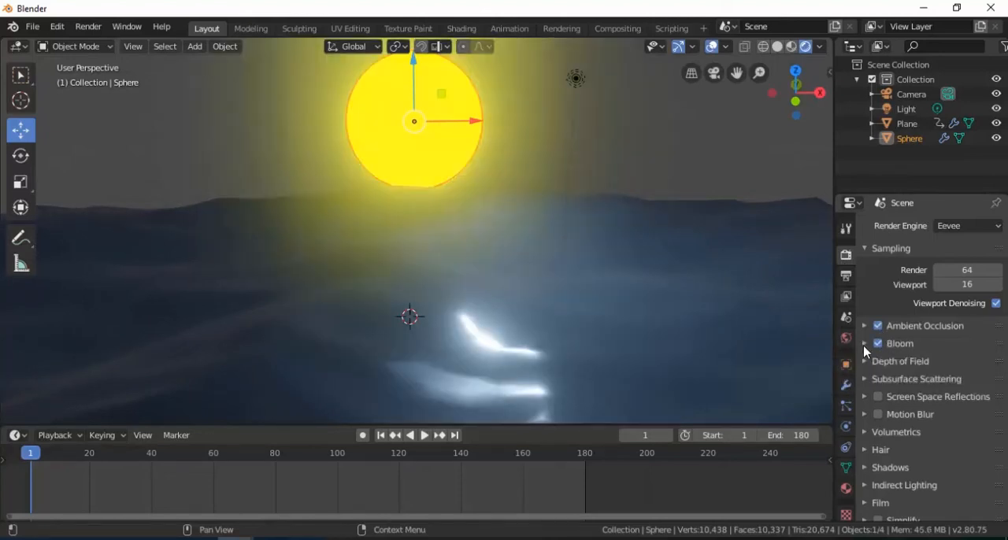
left_click(864, 348)
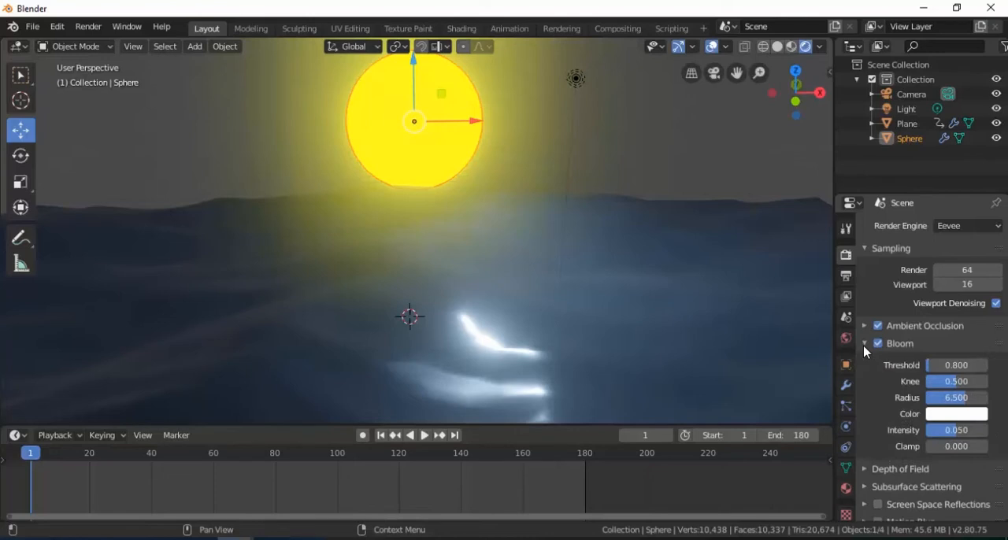
left_click(937, 398)
type("3.942")
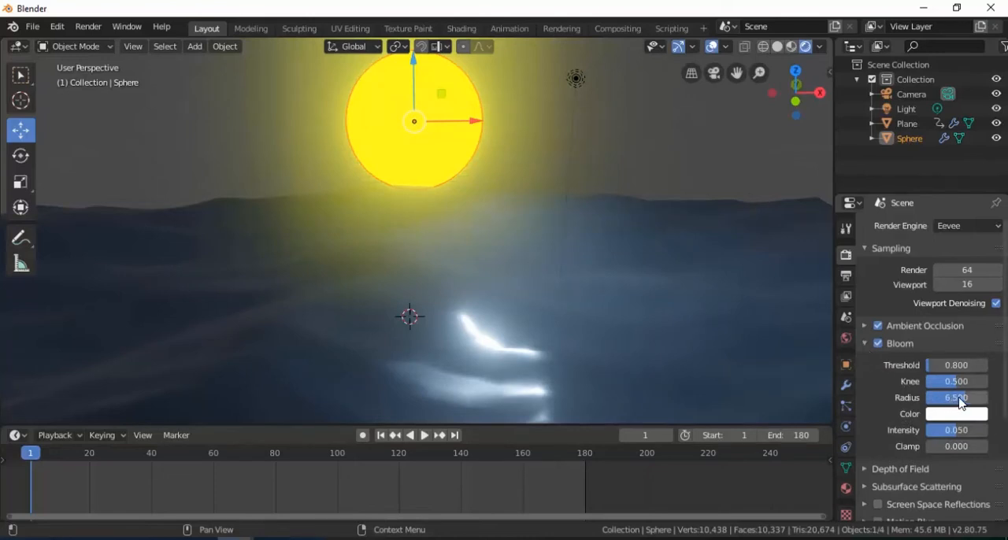
key("Return")
left_click_drag(950, 398, 965, 398)
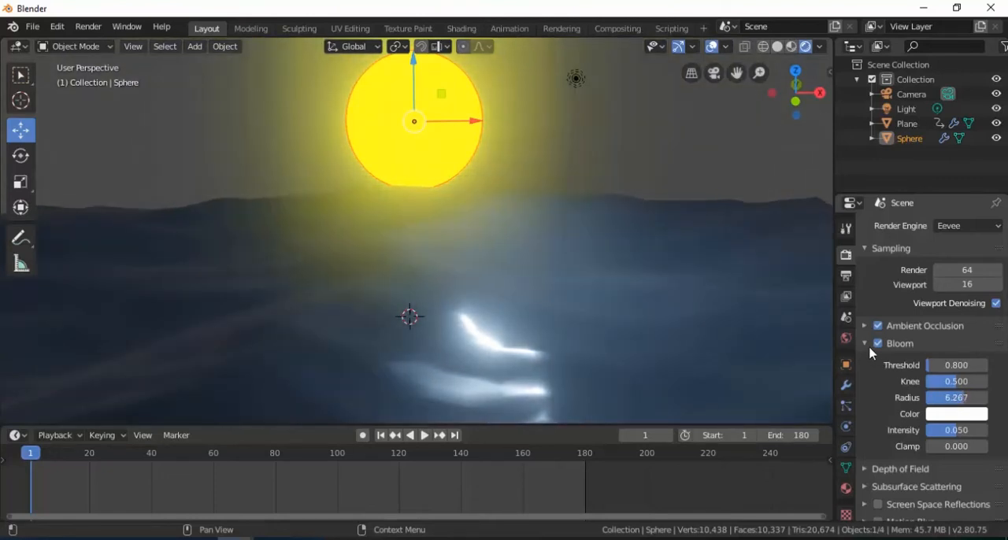
left_click(866, 346)
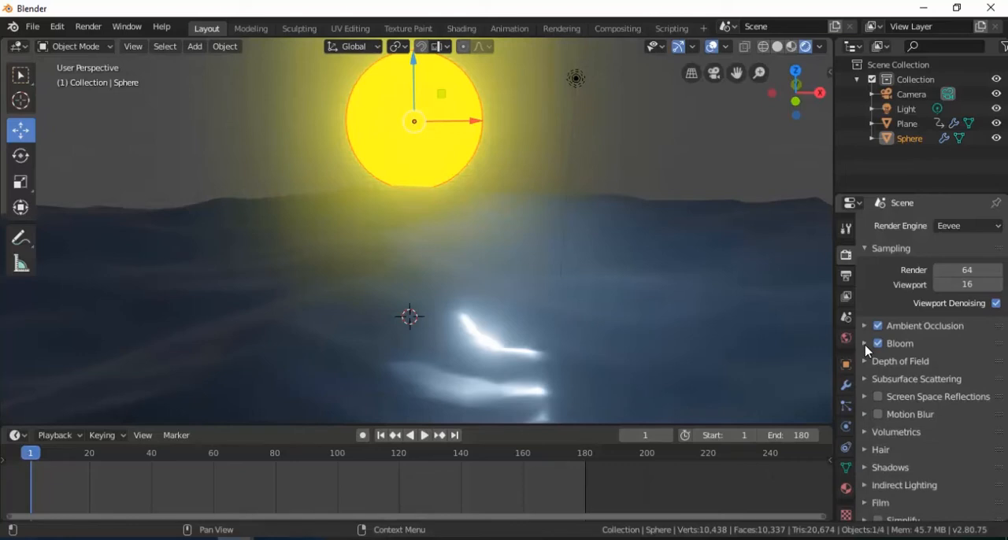
left_click(877, 398)
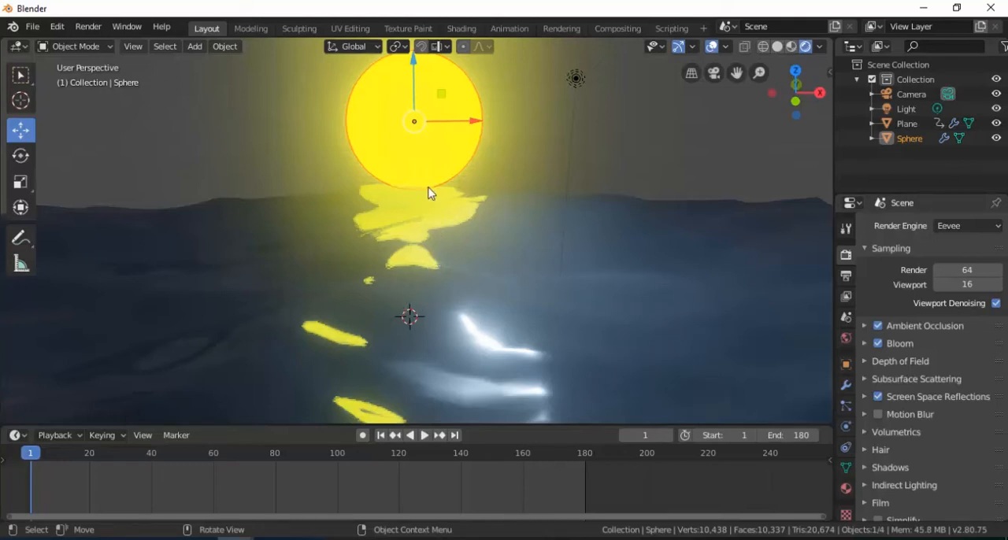
- Raise the sphere along Z high above the ocean and insert a LocRotScale keyframe for it at frame 1
scroll(429, 194, "down", 6)
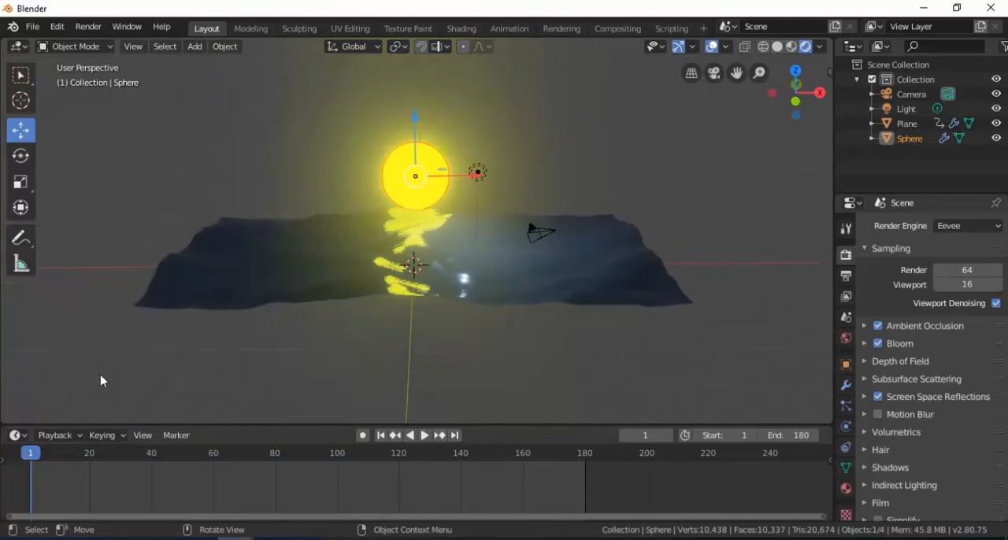
left_click_drag(417, 152, 421, 117)
scroll(424, 135, "down", 1)
middle_click_drag(424, 135, 426, 209)
key("g")
key("z")
left_click(412, 60)
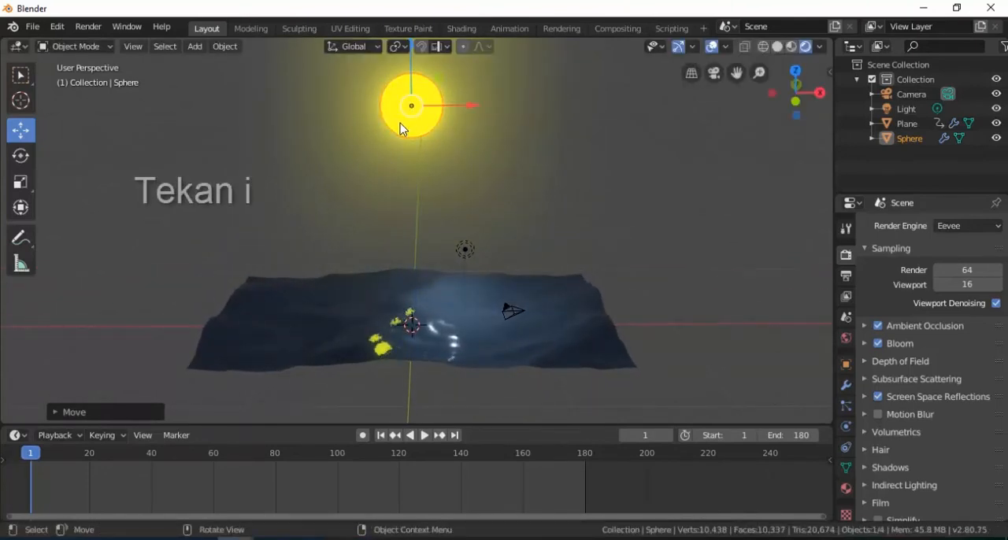
key("i")
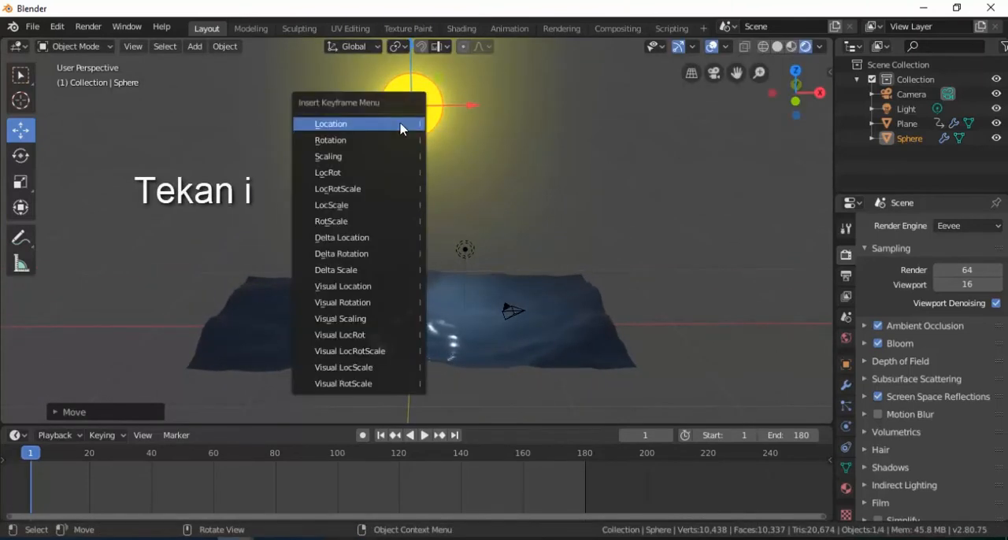
left_click(386, 191)
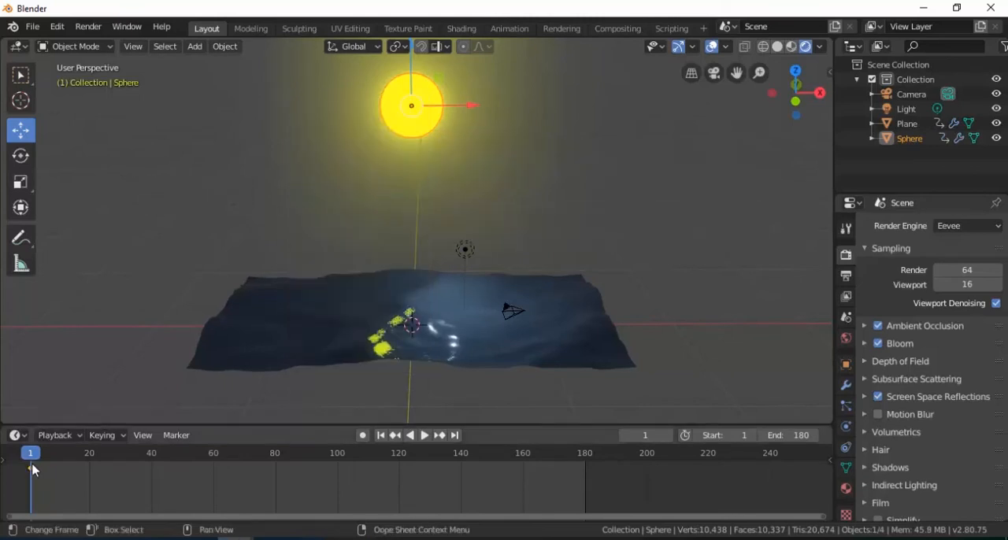
- At frame 120, lower the sphere along Z until it touches the ocean's horizon and insert a LocRotScale keyframe
key("space")
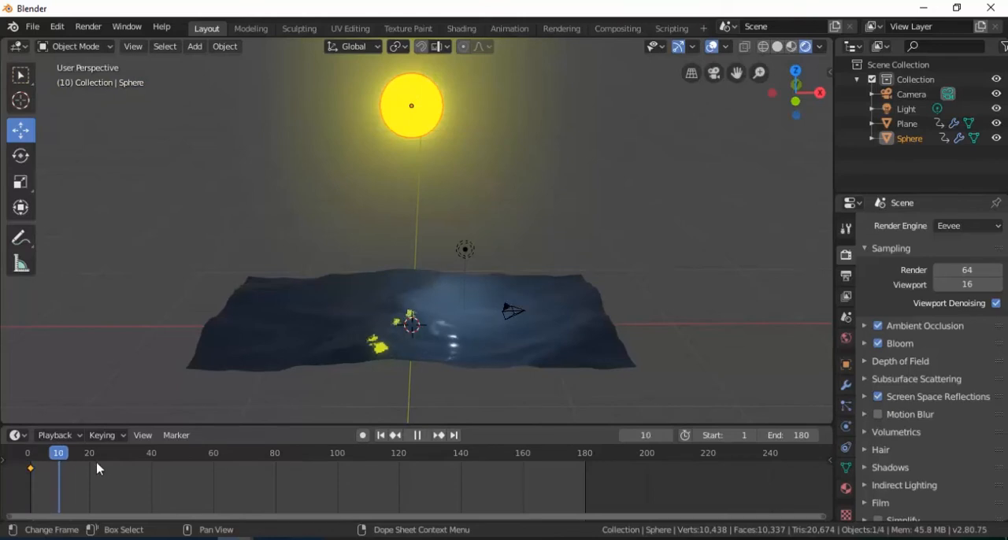
left_click_drag(379, 460, 396, 455)
key("space")
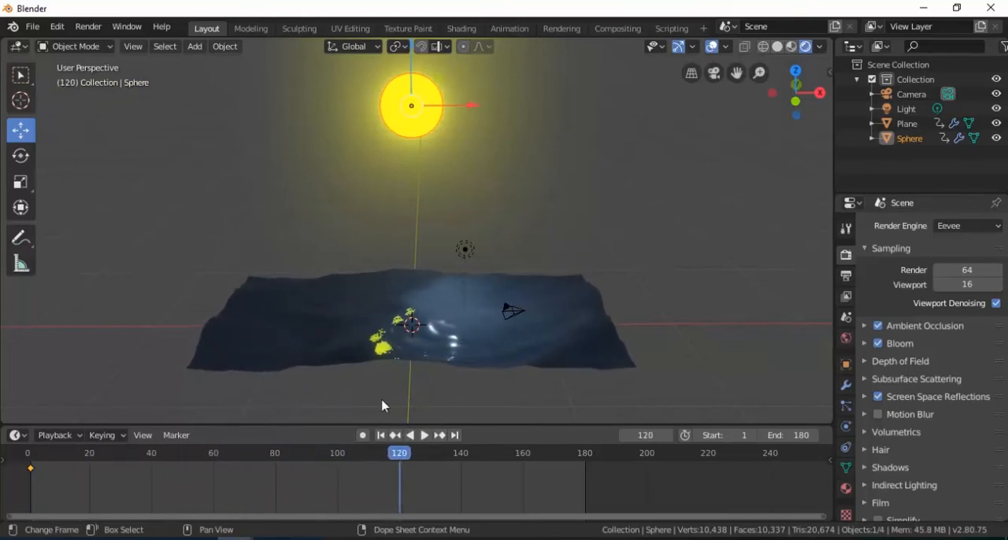
left_click_drag(414, 75, 385, 219)
key("i")
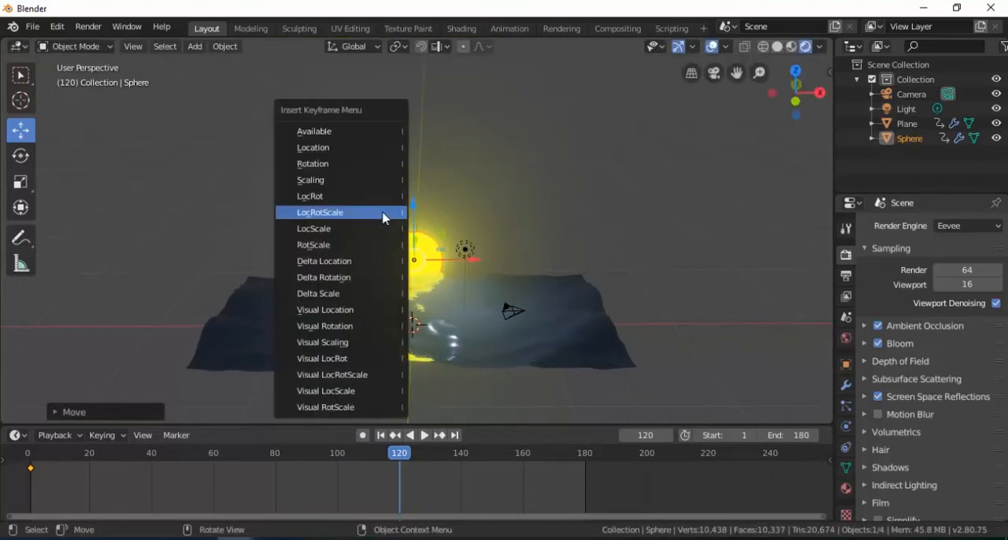
left_click(367, 218)
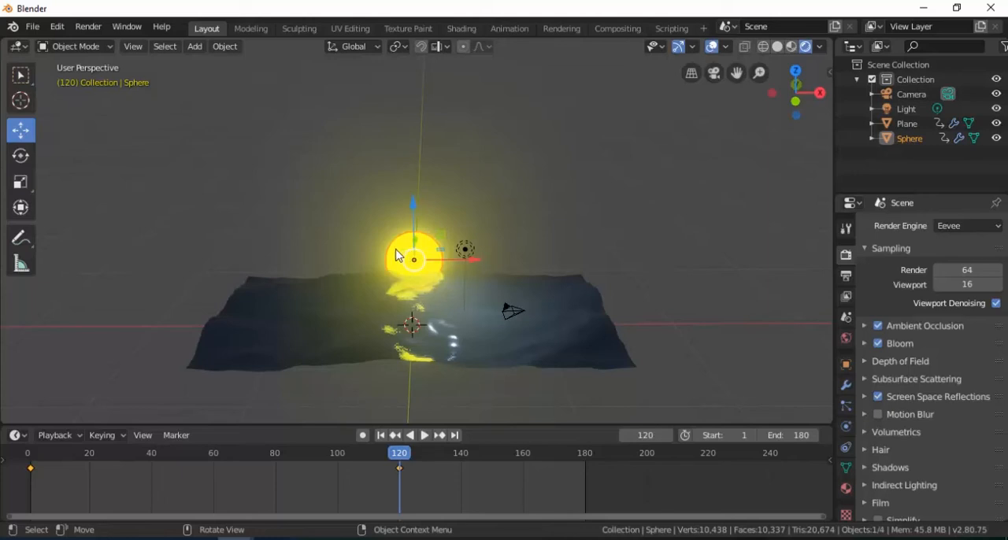
- Play and scrub the animation to check the moon's descent, then inspect the moon and its reflection up close at frame 120
key("shift+ctrl+space")
left_click_drag(357, 468, 401, 472)
key("space")
scroll(423, 327, "up", 3)
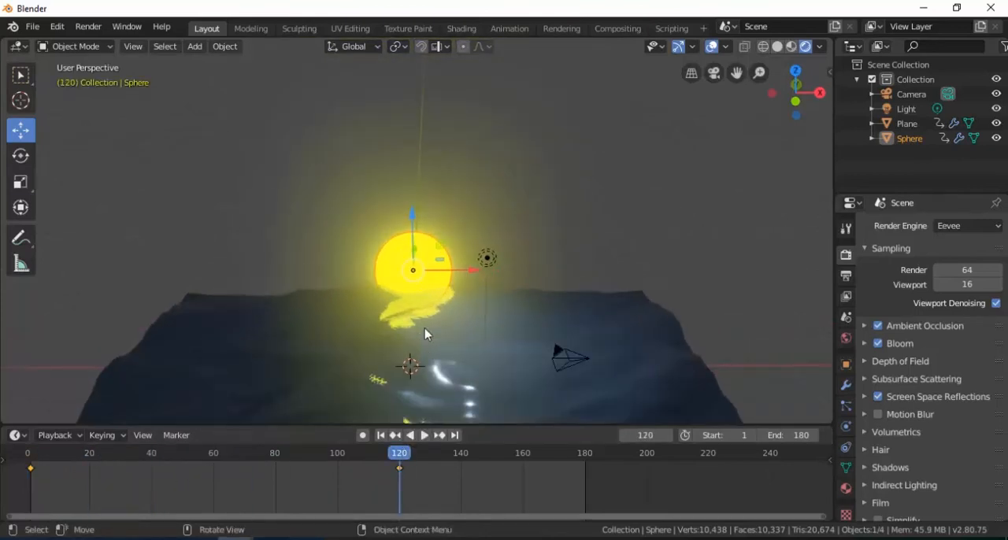
middle_click_drag(424, 336, 430, 291, "shift")
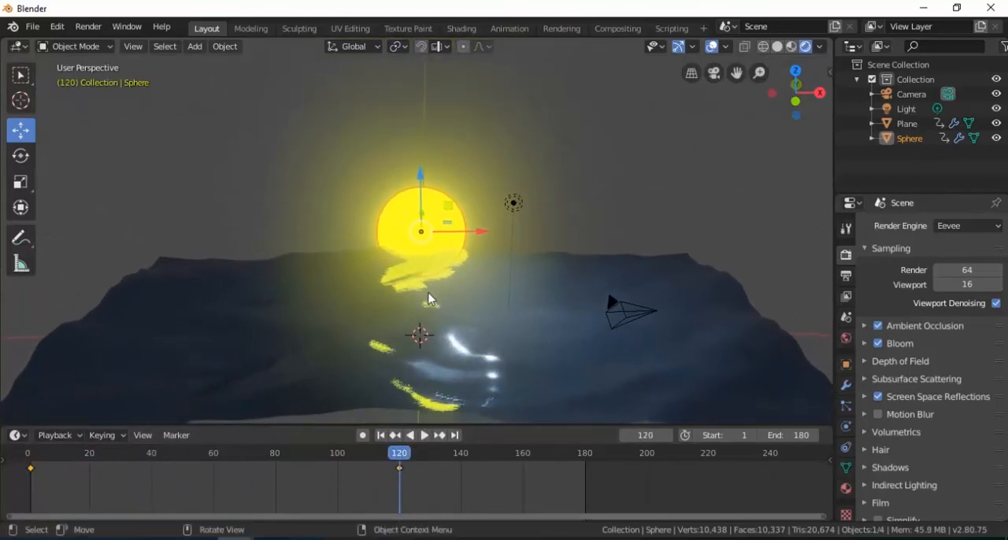
scroll(430, 298, "up", 2)
scroll(426, 297, "up", 1)
scroll(439, 291, "up", 1)
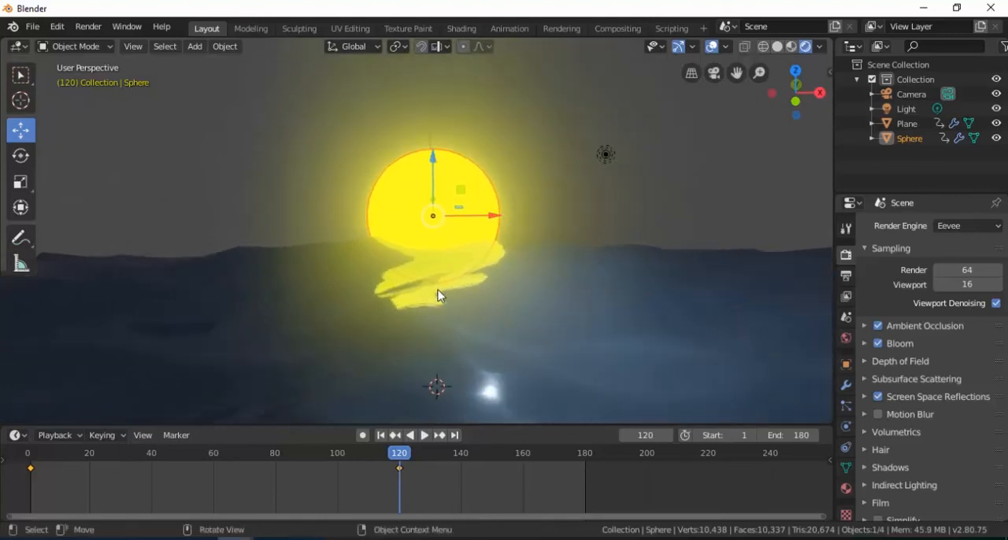
- Delete the point light above the ocean so the sphere is the only light source in the scene
scroll(443, 306, "up", 1)
middle_click_drag(444, 311, 418, 300, "shift")
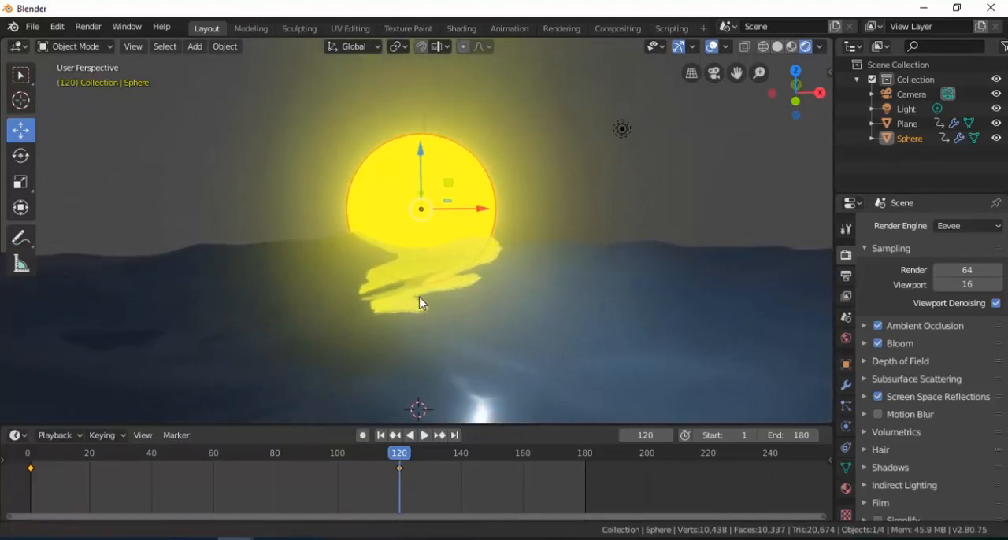
left_click(622, 129)
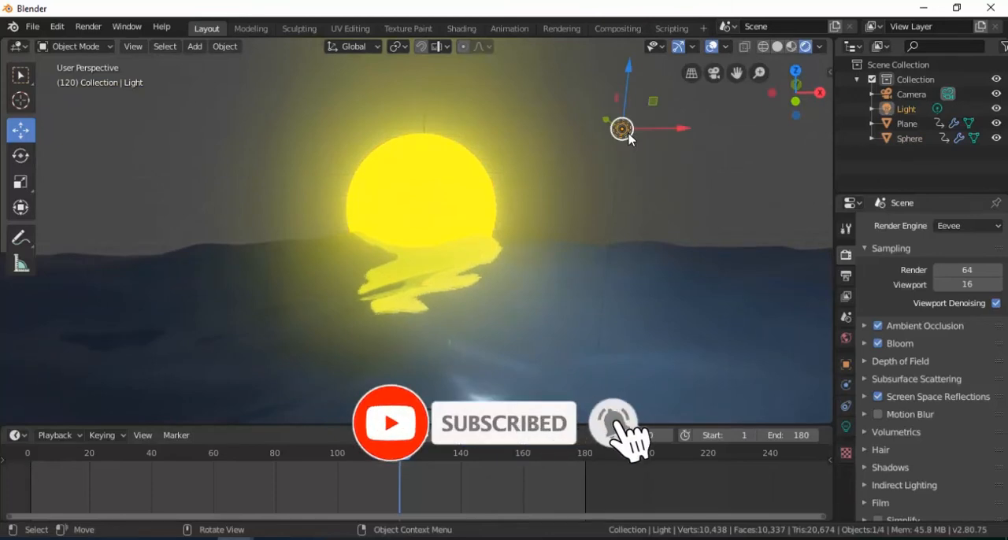
key("x")
left_click(629, 134)
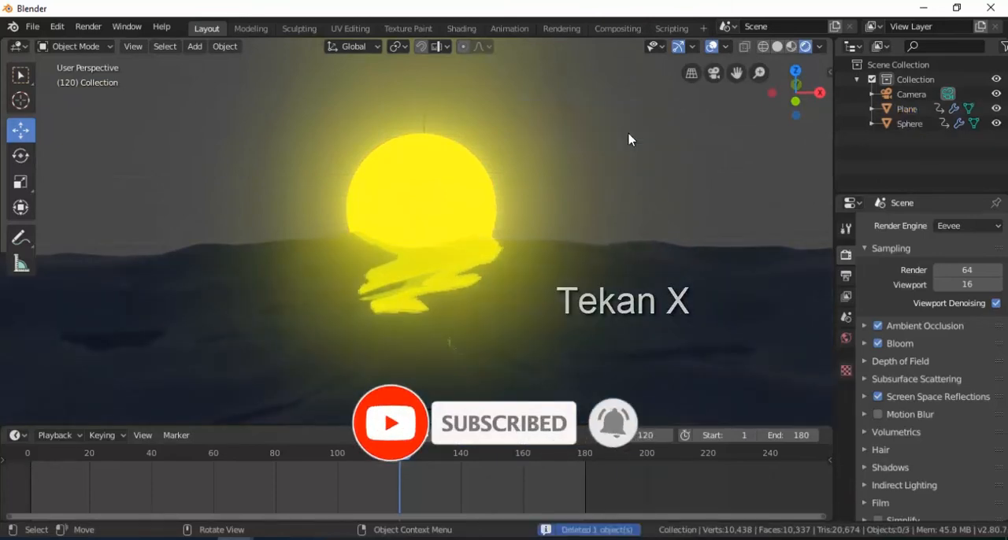
- Darken the world background colour to nearly black and play the animation to check the moon's glow and reflections
left_click(438, 207)
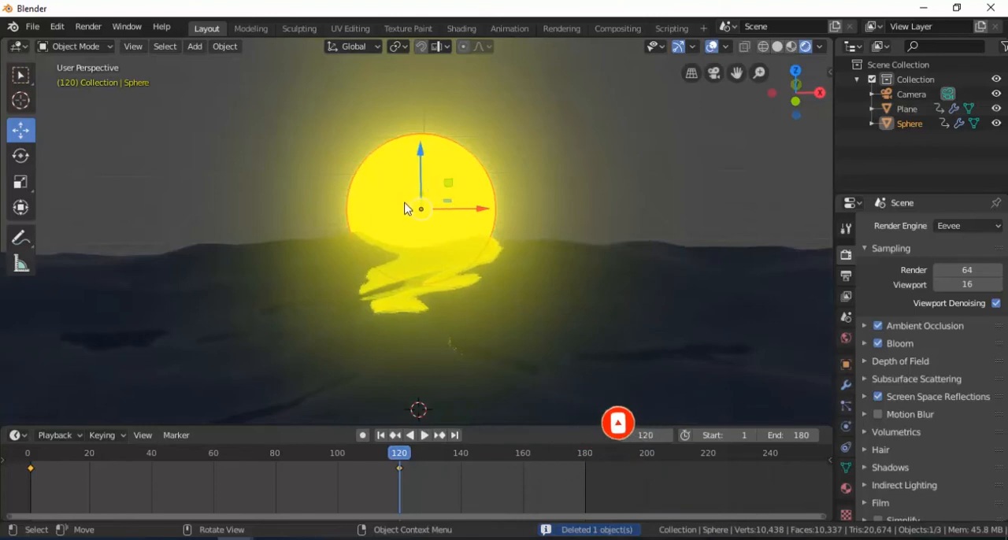
left_click(705, 197)
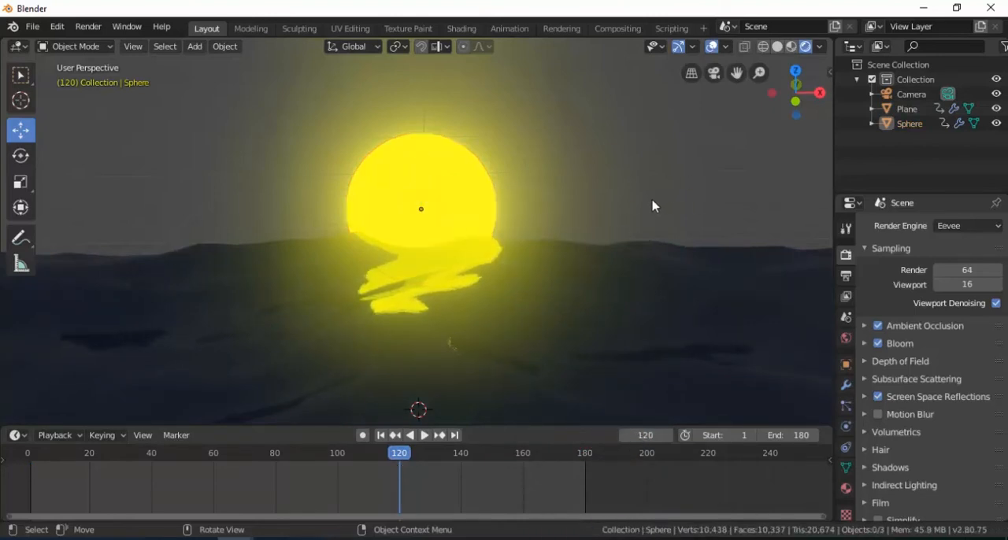
left_click(848, 343)
left_click(953, 326)
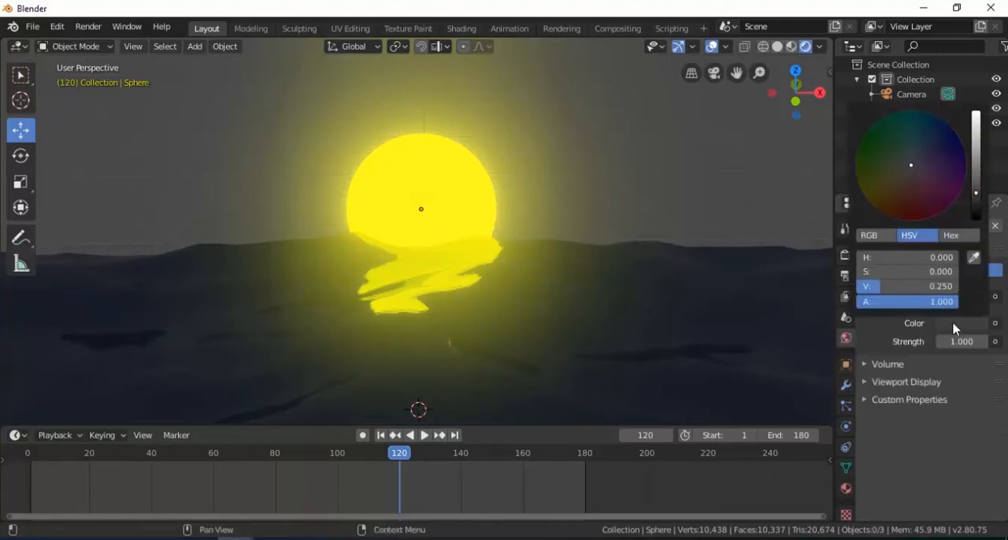
left_click_drag(977, 203, 976, 219)
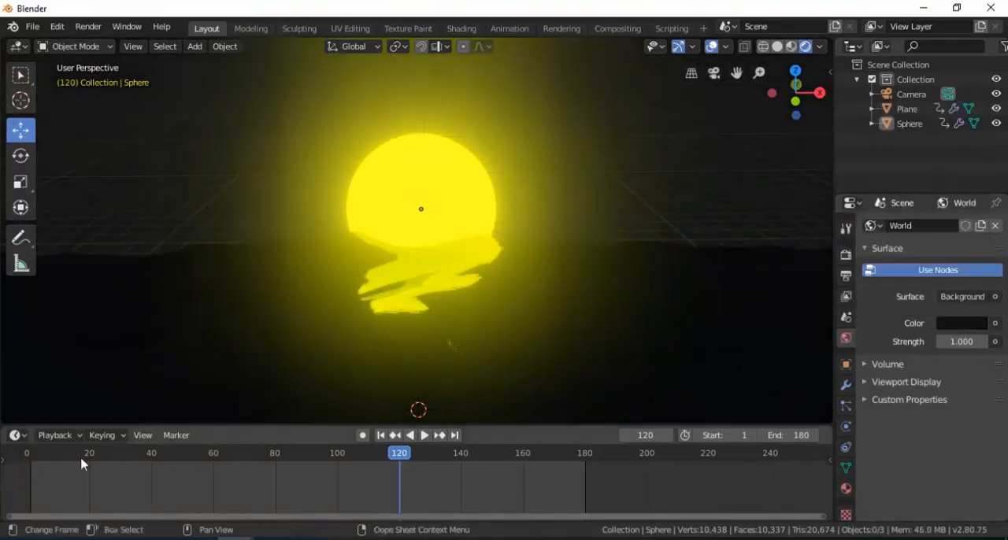
left_click(966, 327)
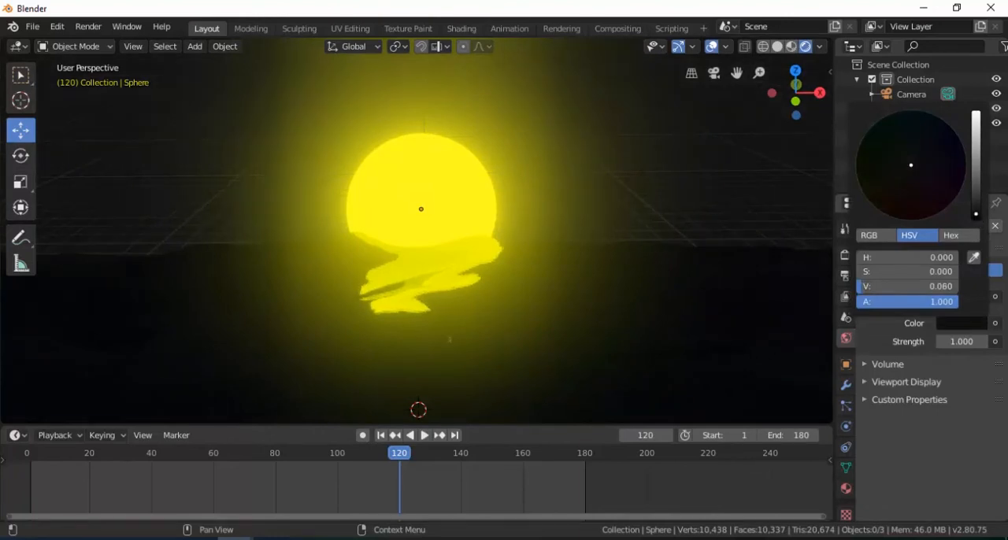
left_click(424, 435)
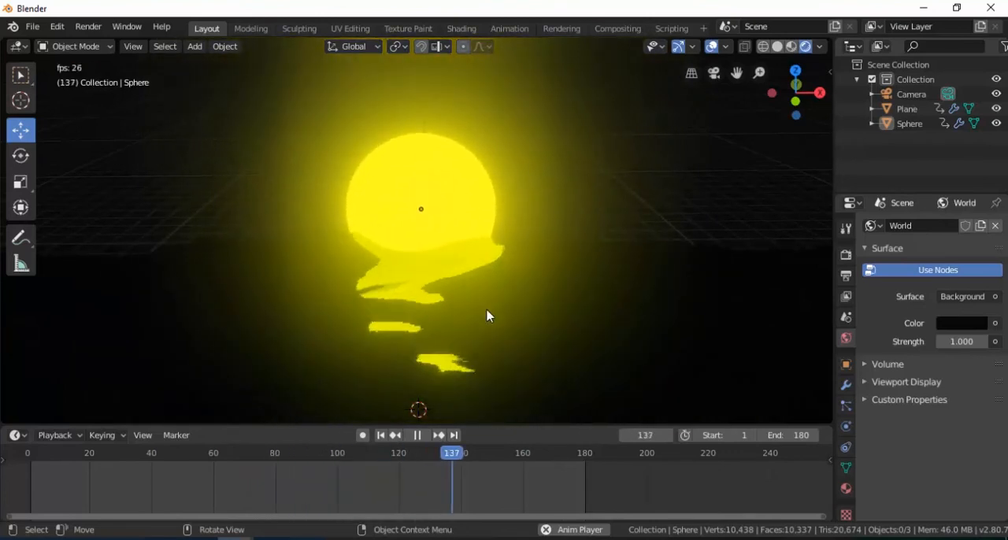
left_click(422, 437)
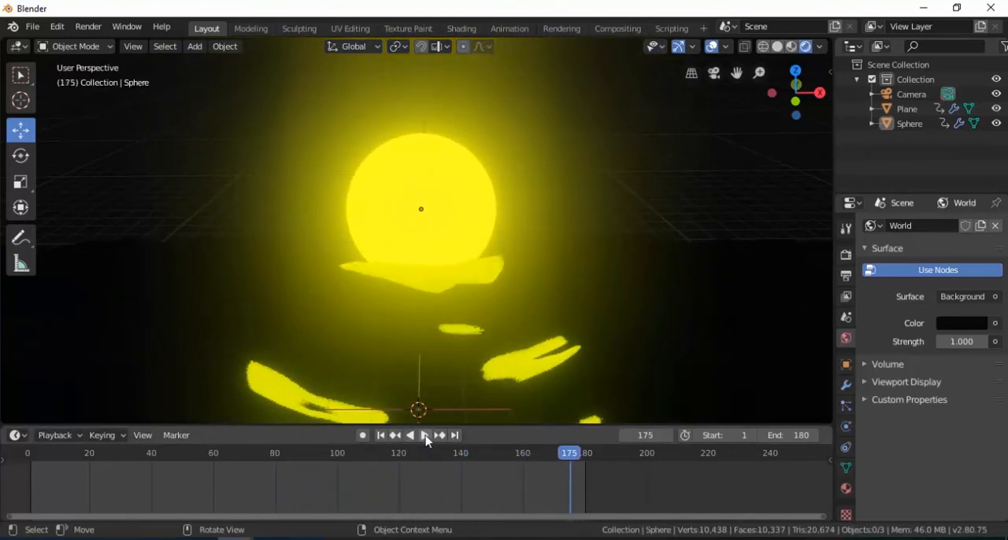
- Set the render output path to a file named tes on the Desktop
left_click(846, 277)
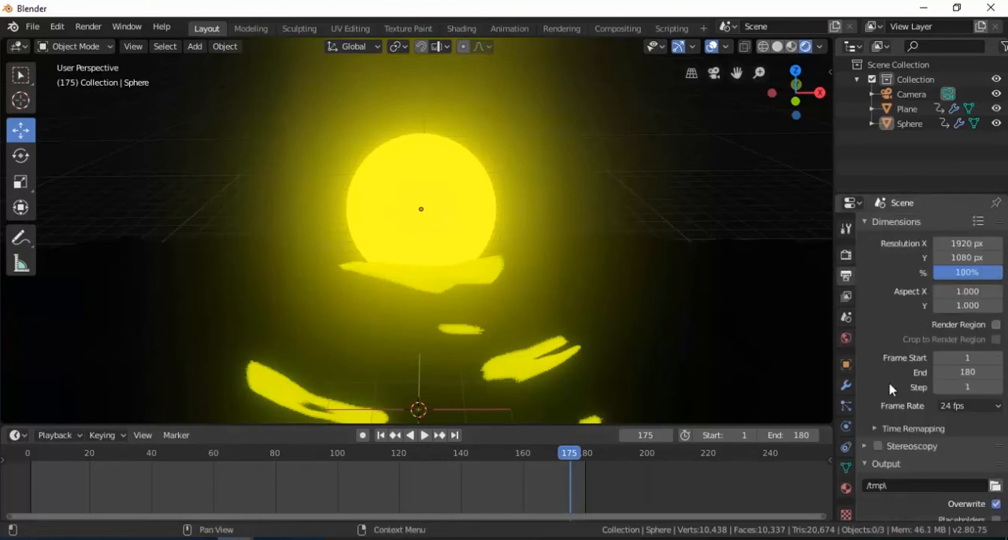
scroll(890, 391, "down", 1)
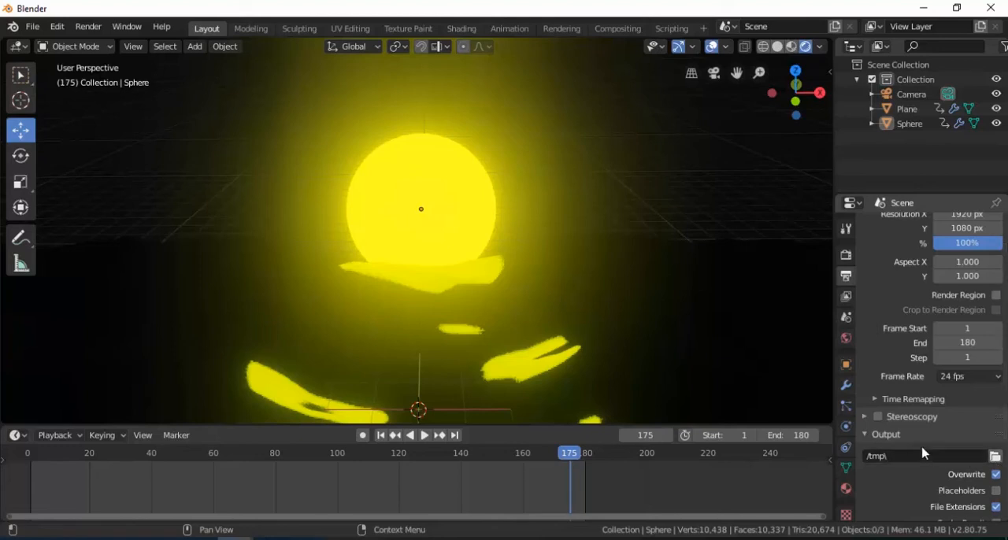
left_click(996, 463)
left_click(47, 123)
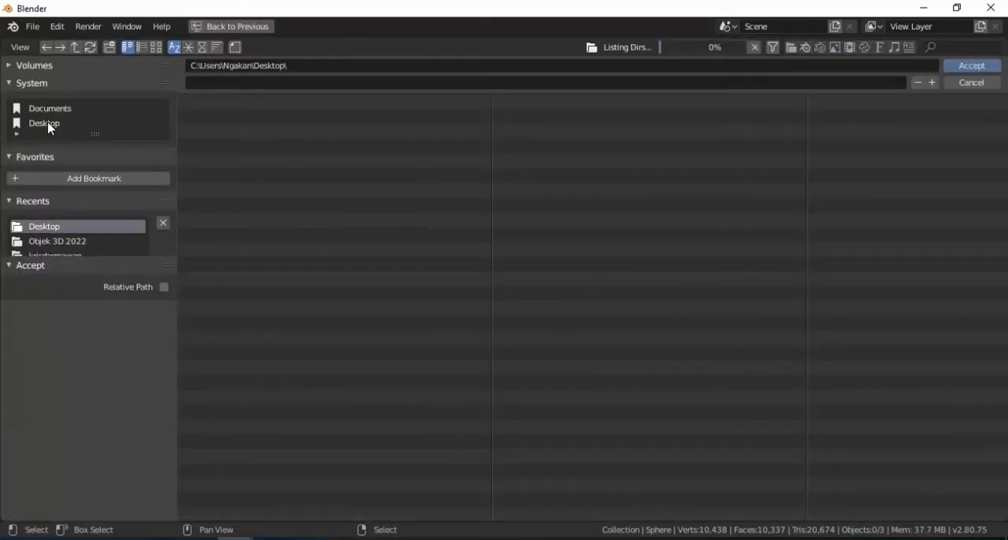
left_click(215, 83)
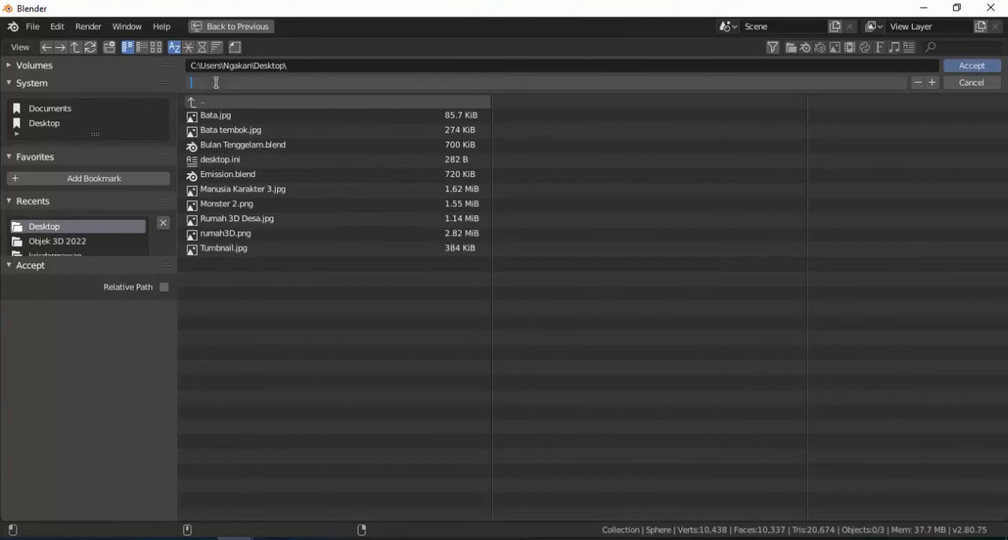
type("tes")
left_click(973, 66)
- Set the render output file format to FFmpeg video
scroll(947, 471, "down", 2)
scroll(947, 471, "down", 3)
left_click(999, 427)
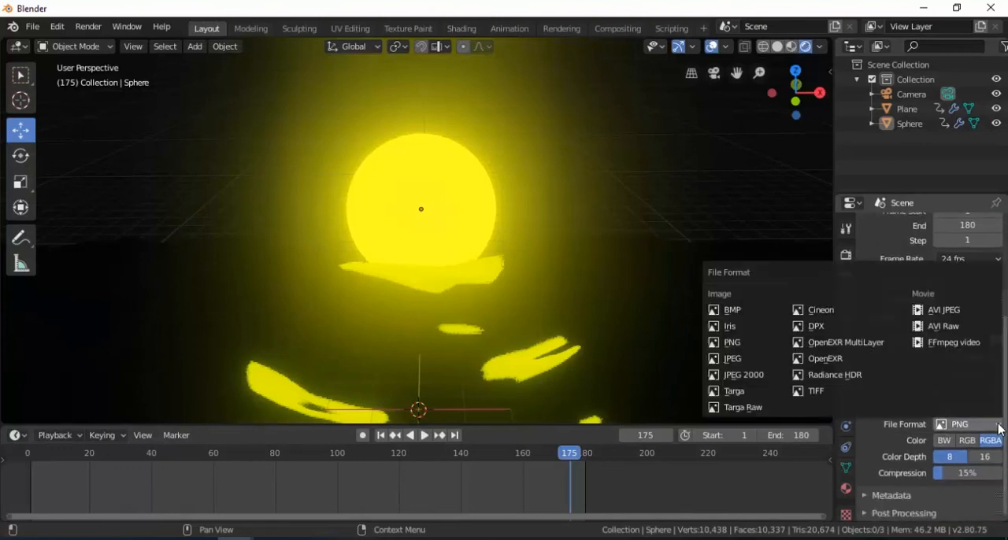
left_click(955, 346)
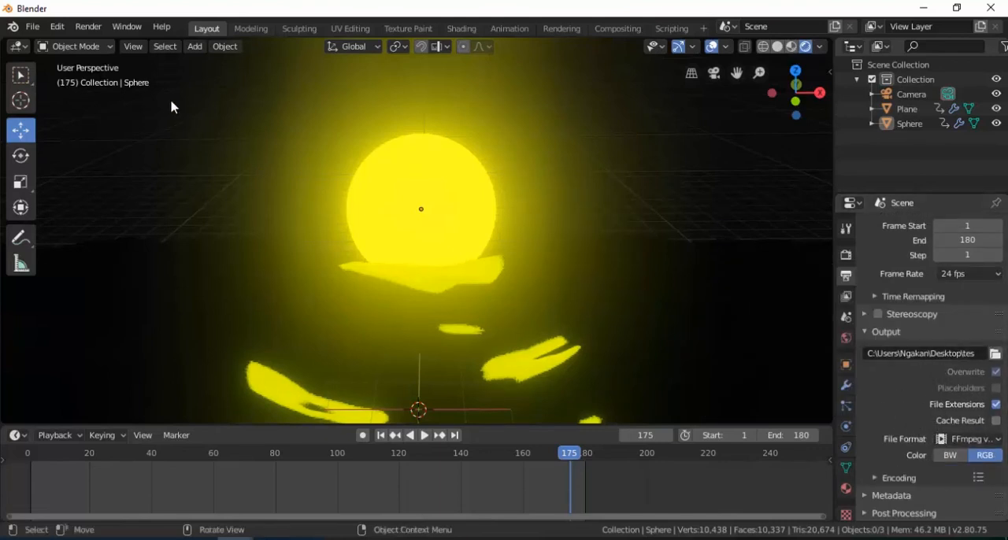
- Align the camera to the current view and pull it back with Lock Camera to View to frame the moon and reflections, finally unlocking it
left_click(88, 28)
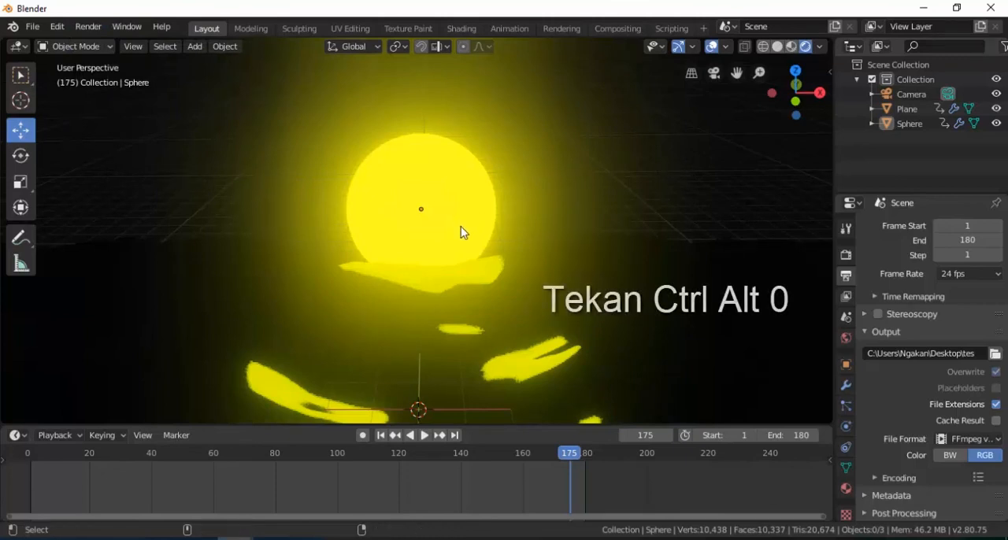
key("ctrl+alt+KP_0")
key("n")
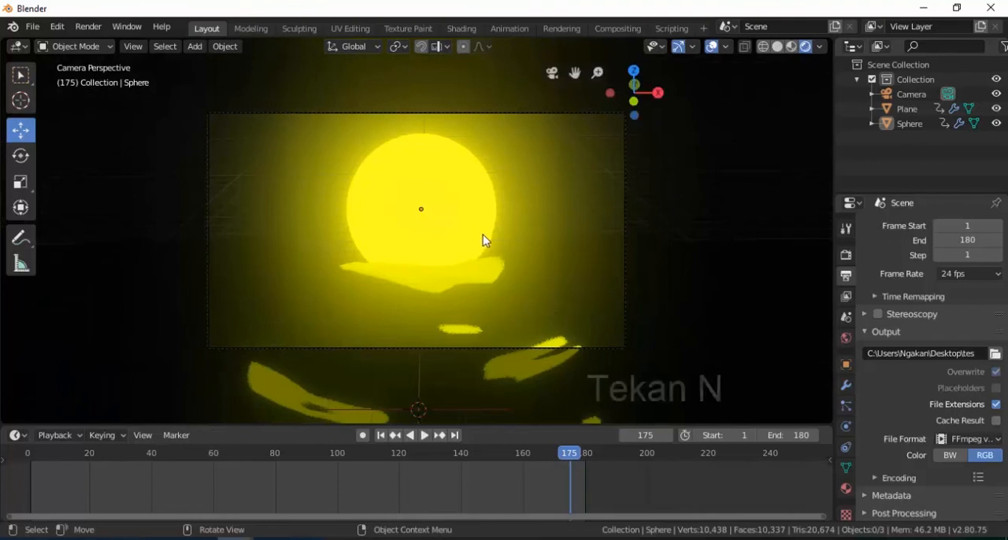
left_click(822, 135)
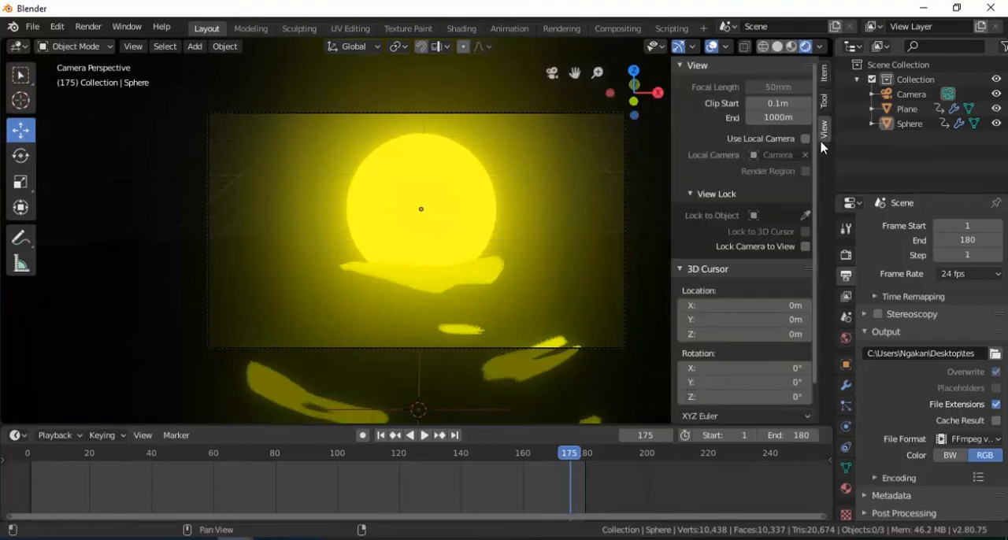
left_click(805, 246)
scroll(433, 275, "down", 5)
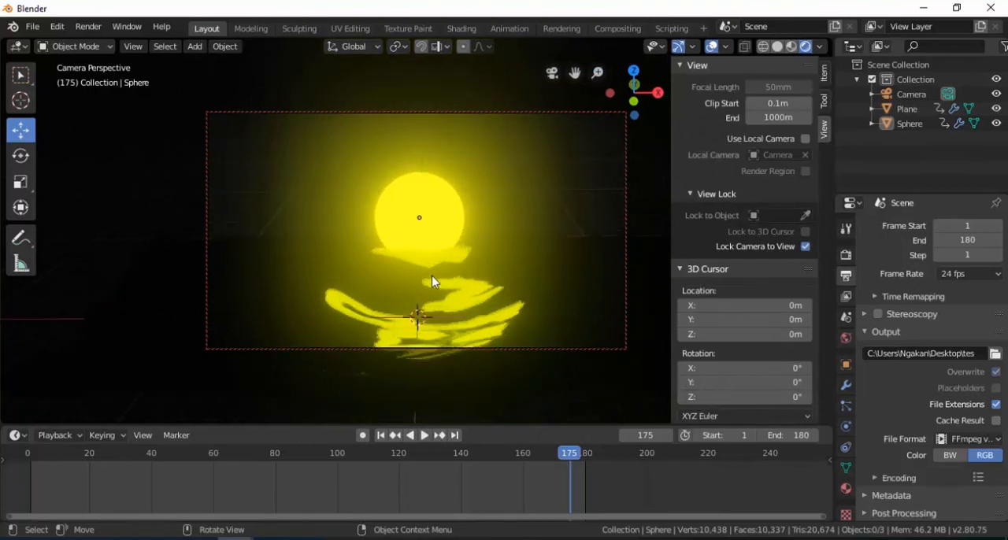
left_click(806, 247)
key("n")
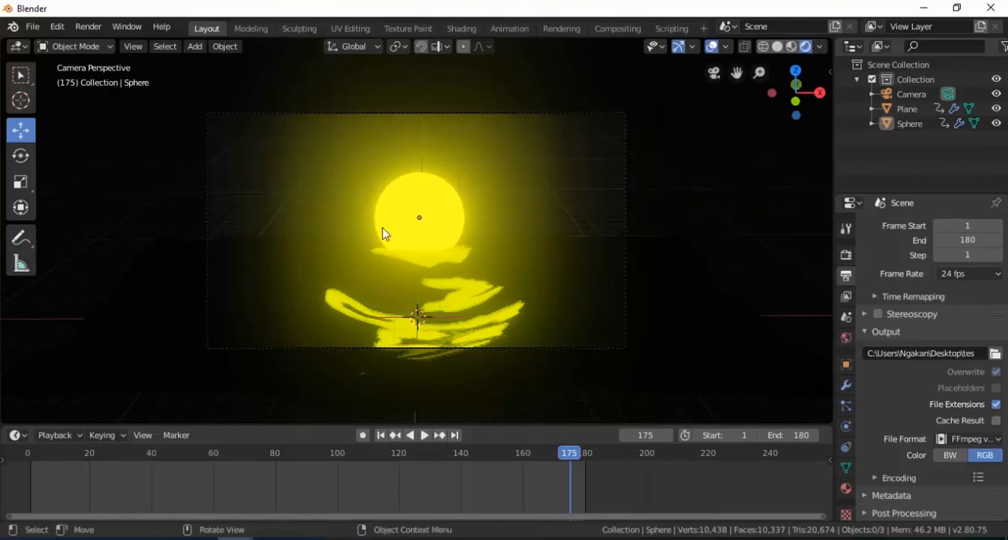
- Render the moonset animation to the output video
left_click(92, 28)
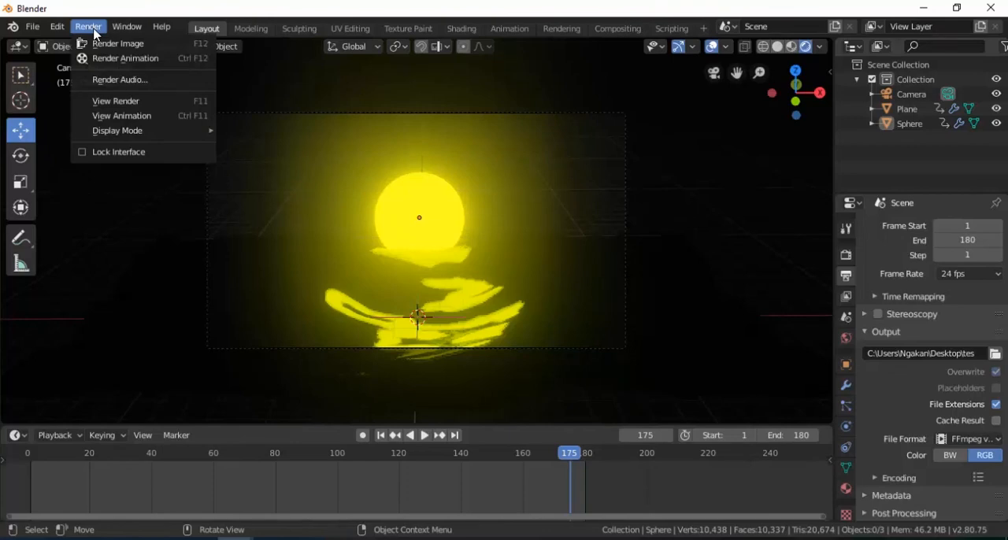
left_click(119, 60)
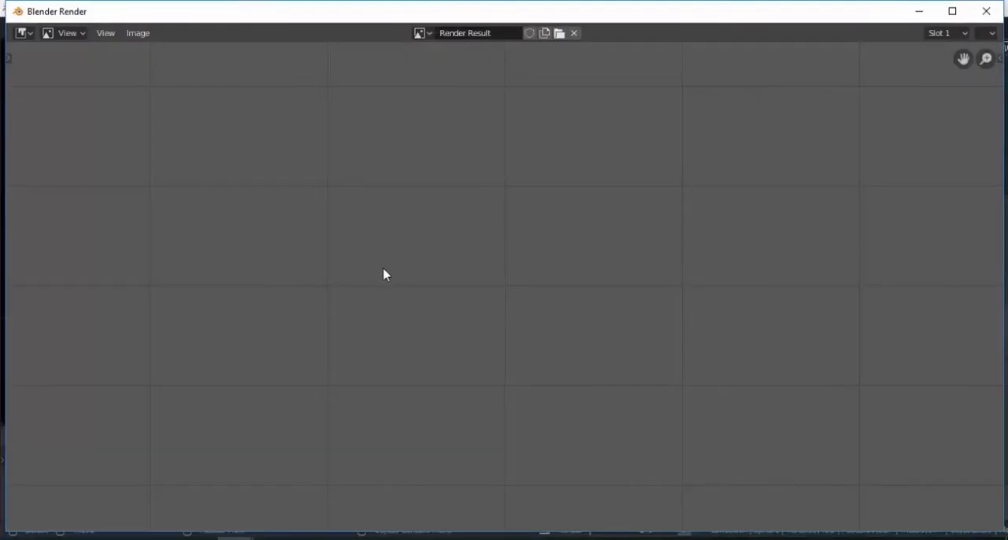